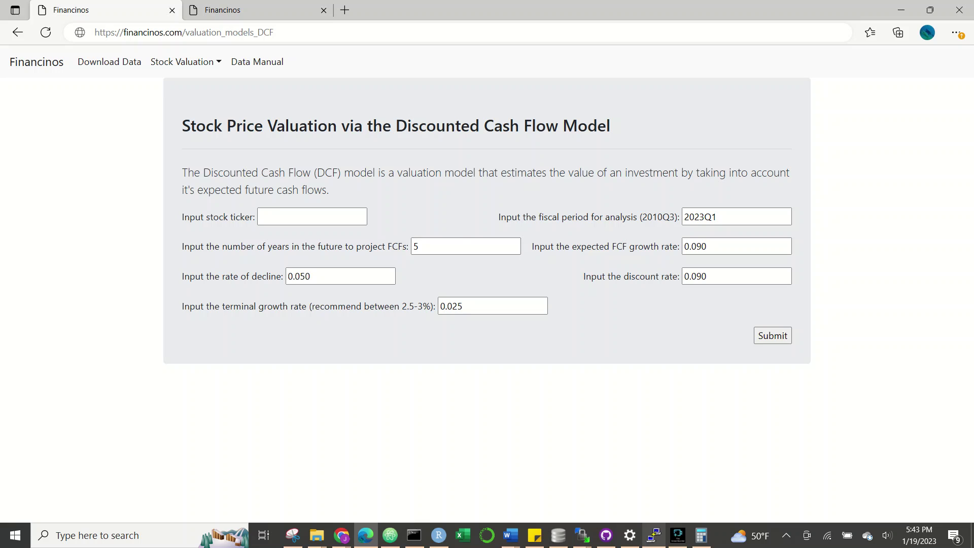
Enter msft as the stock ticker in the discounted cash flow valuation form
click(312, 217)
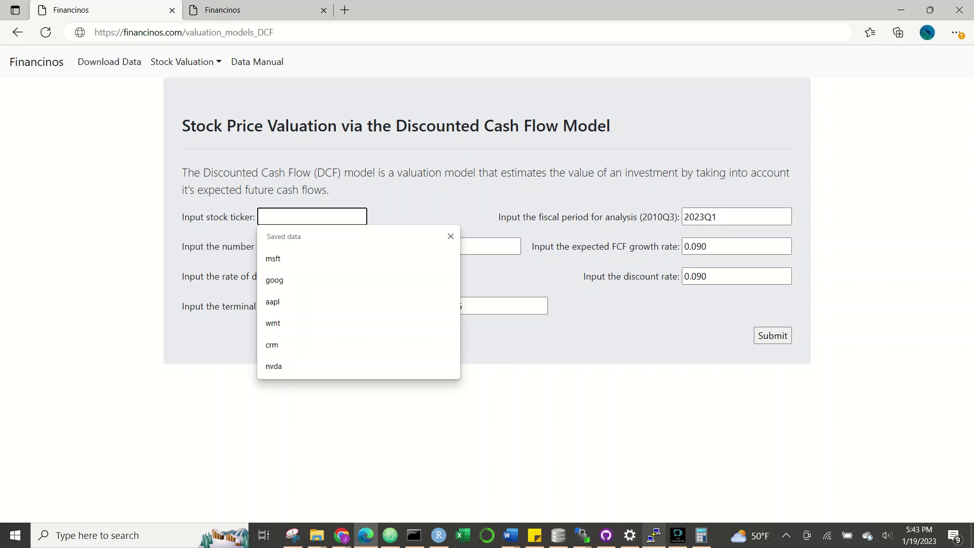
text(msft)
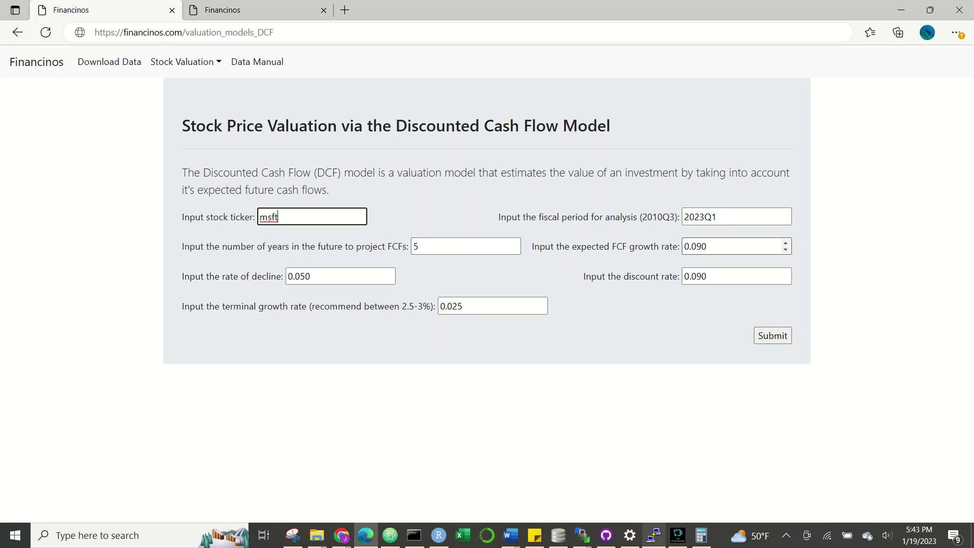
double_click(696, 246)
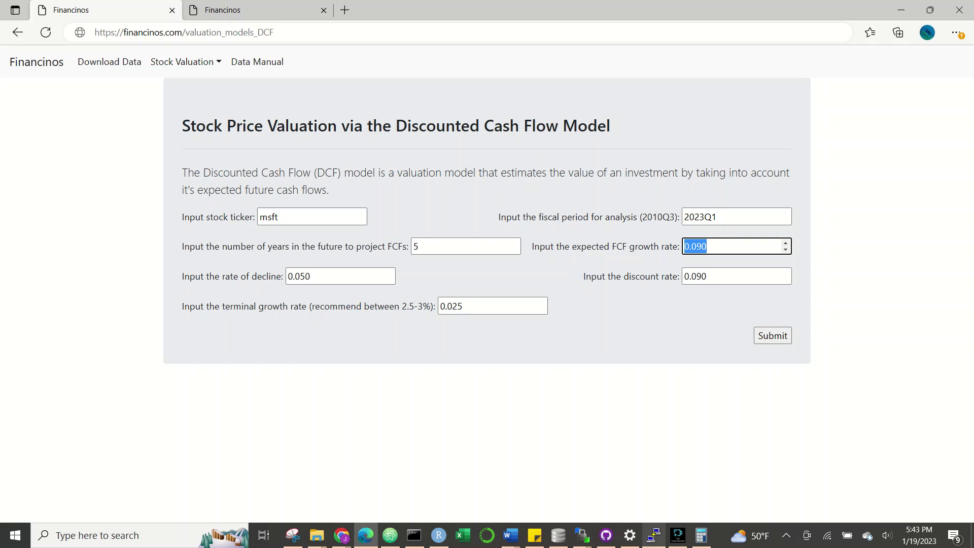
click(654, 310)
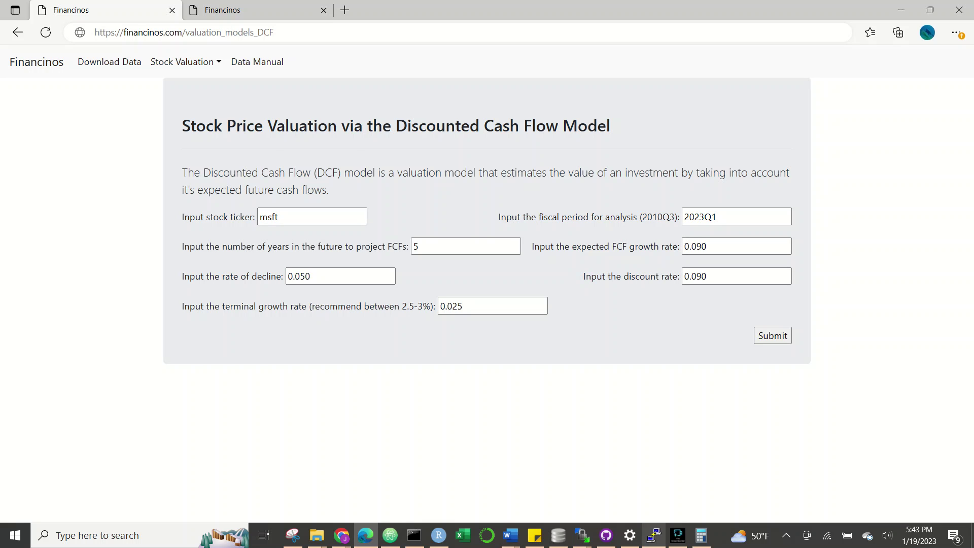
Look up MSFT's annual percent return in the compounding interest analysis, and return to the discounted cash flow form
key(ctrl+Tab)
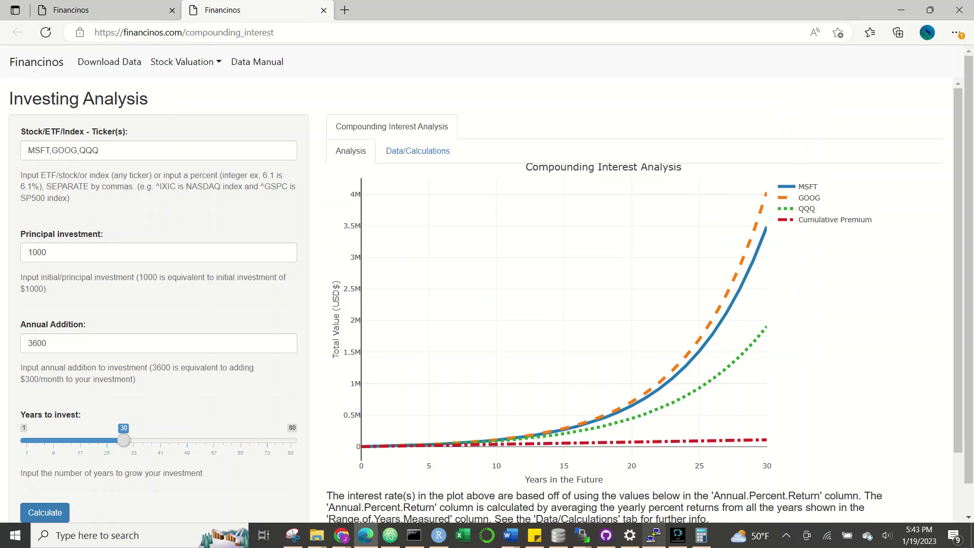
drag(27, 151, 99, 150)
click(98, 150)
scroll(487, 299, down, 2)
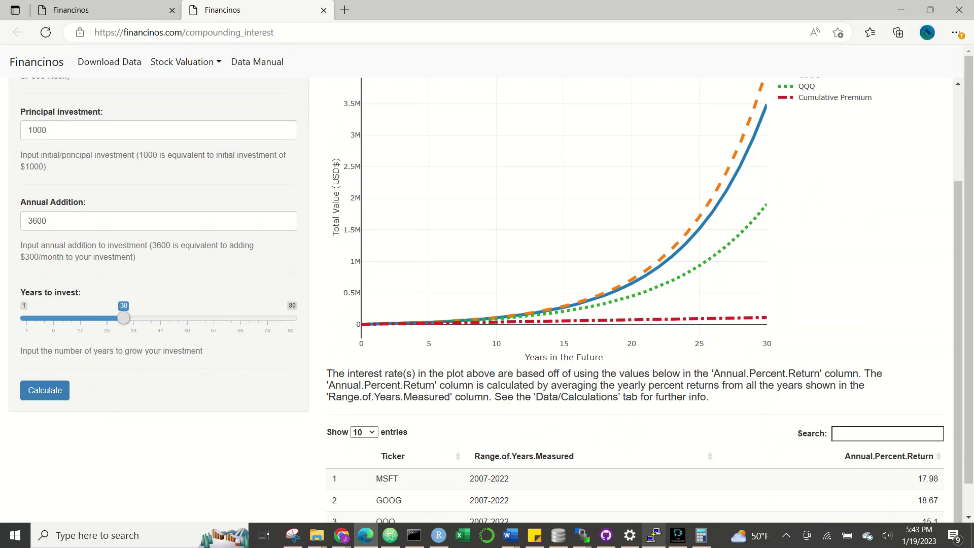
scroll(487, 284, down, 1)
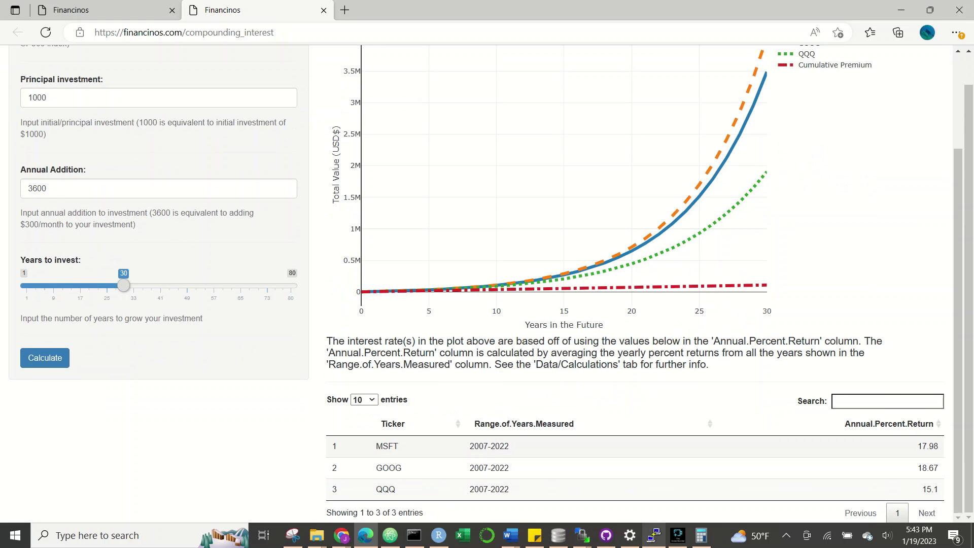
drag(376, 446, 399, 447)
click(399, 446)
click(921, 446)
drag(917, 446, 939, 446)
click(928, 446)
key(ctrl+shift+Tab)
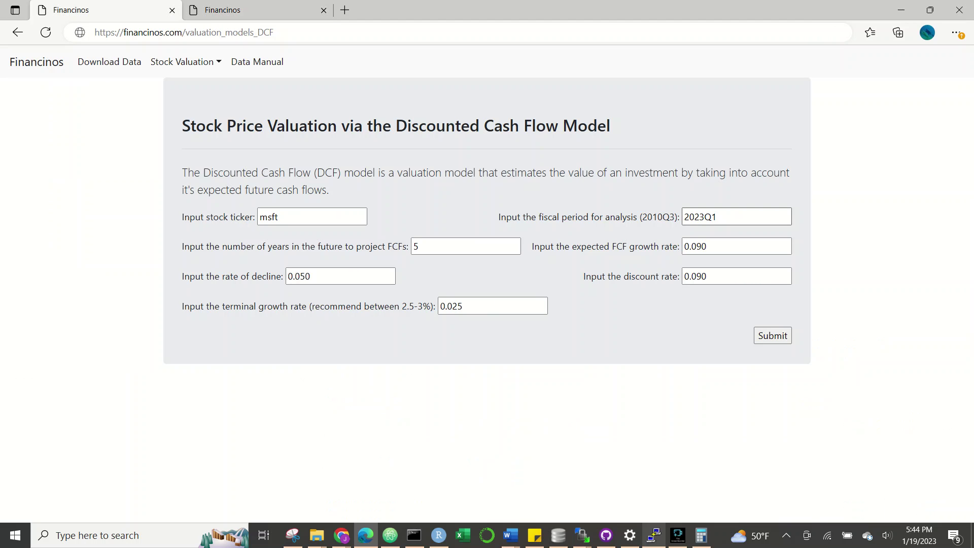
Multiply 17.98 by 0.75 in Calculator, and minimize it to return to the valuation form
click(701, 536)
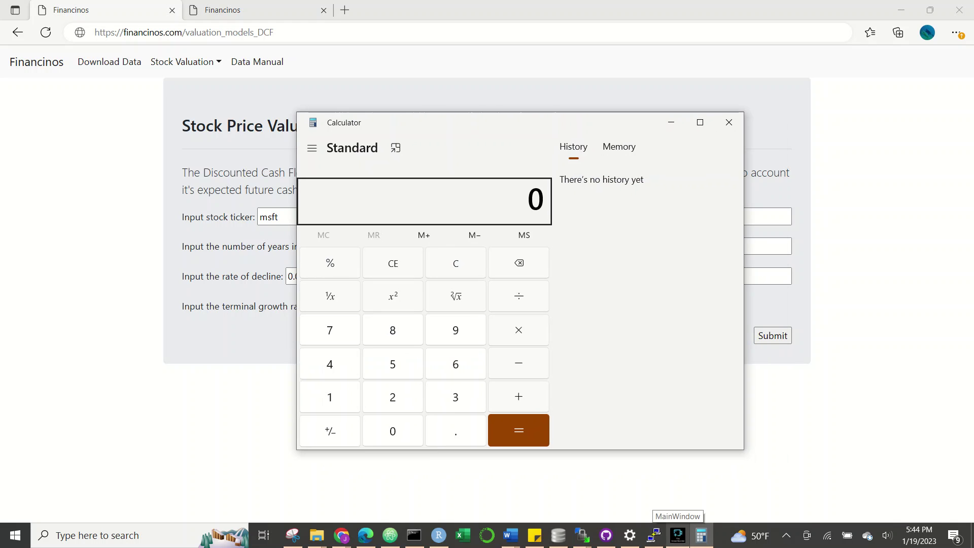
drag(493, 124, 330, 139)
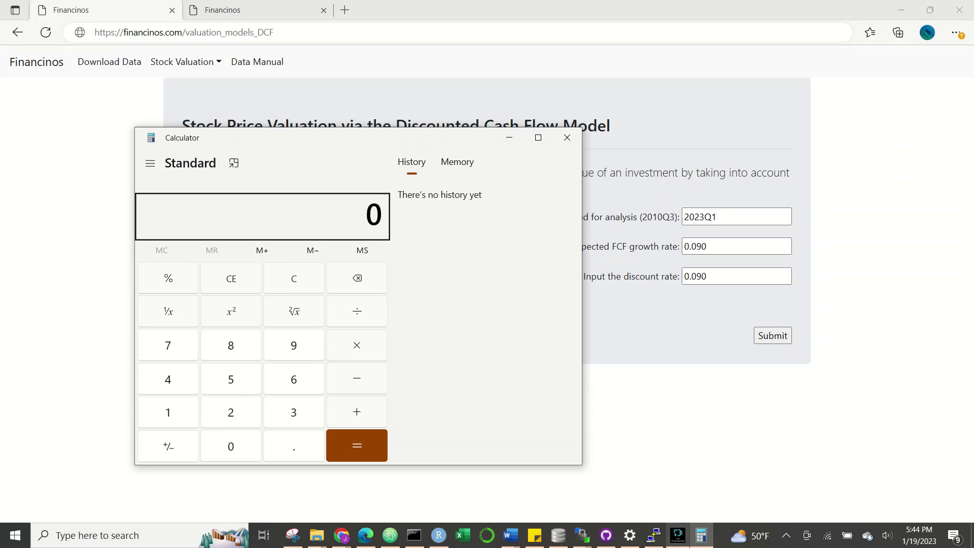
drag(331, 138, 334, 104)
text(17.98)
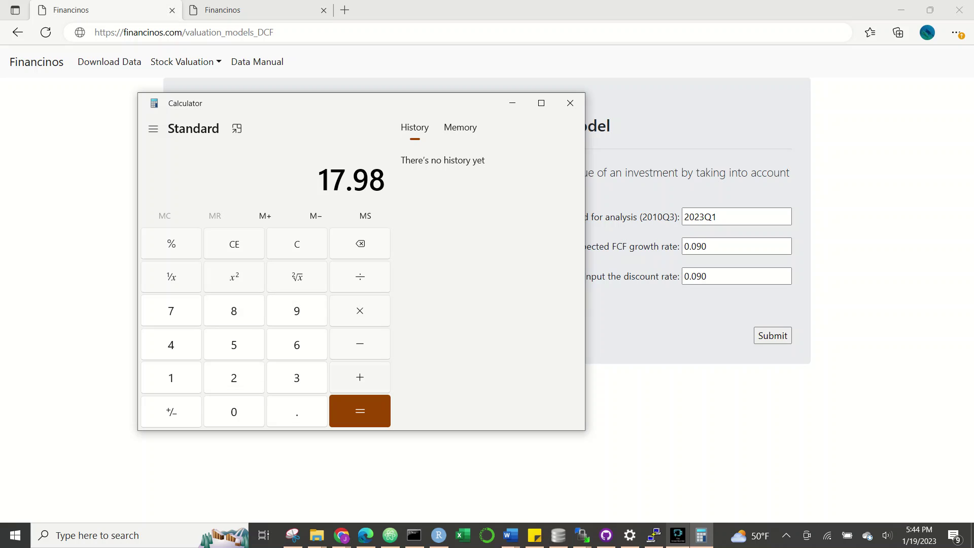
text(*0.7)
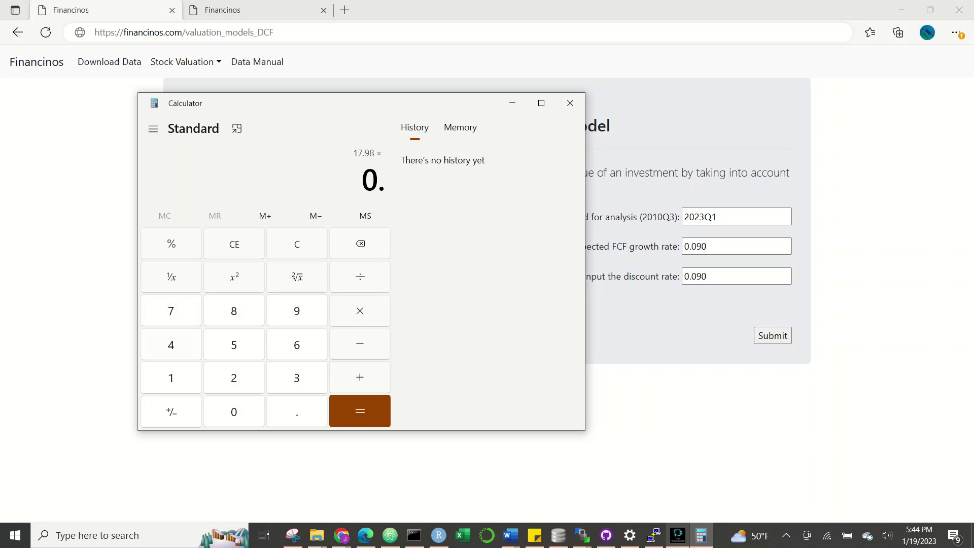
text(5)
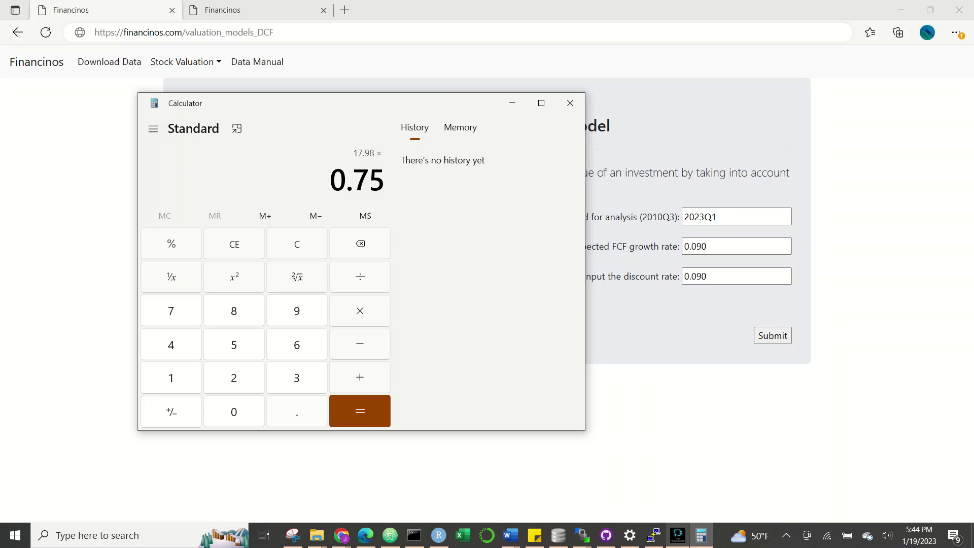
key(Return)
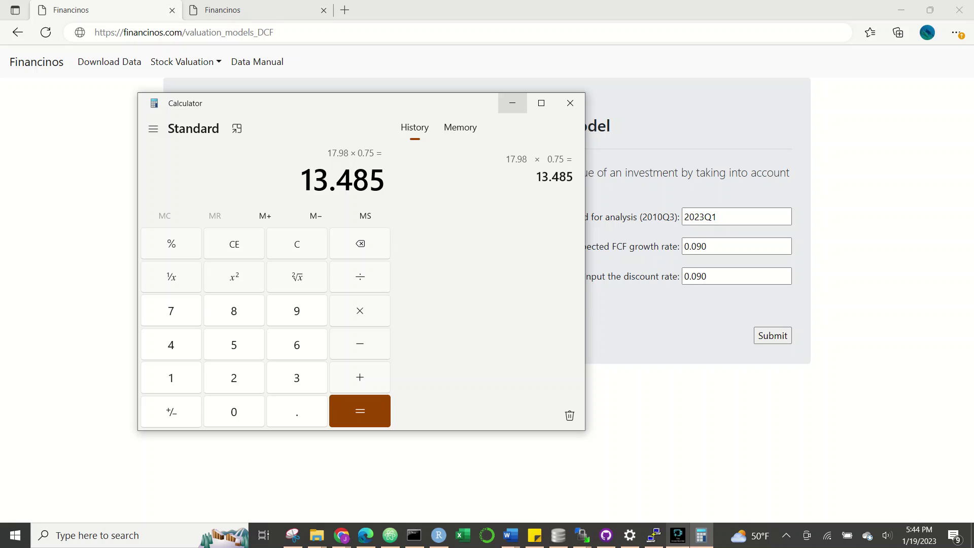
click(512, 103)
Set the expected FCF growth rate to .13485
key(ctrl+a)
text(.1)
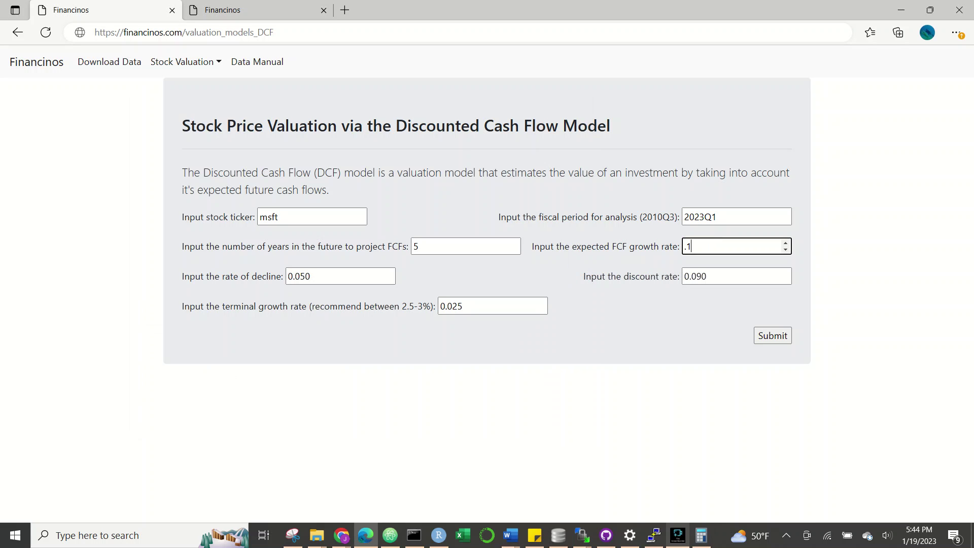
text(3485)
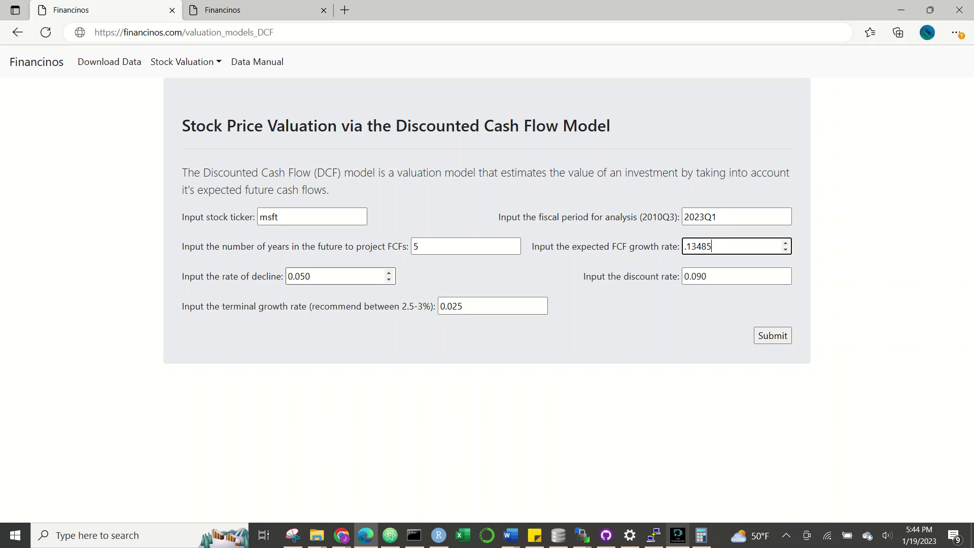
Review the rate of decline, discount rate and terminal growth rate, and submit the valuation form
drag(325, 277, 287, 276)
click(325, 277)
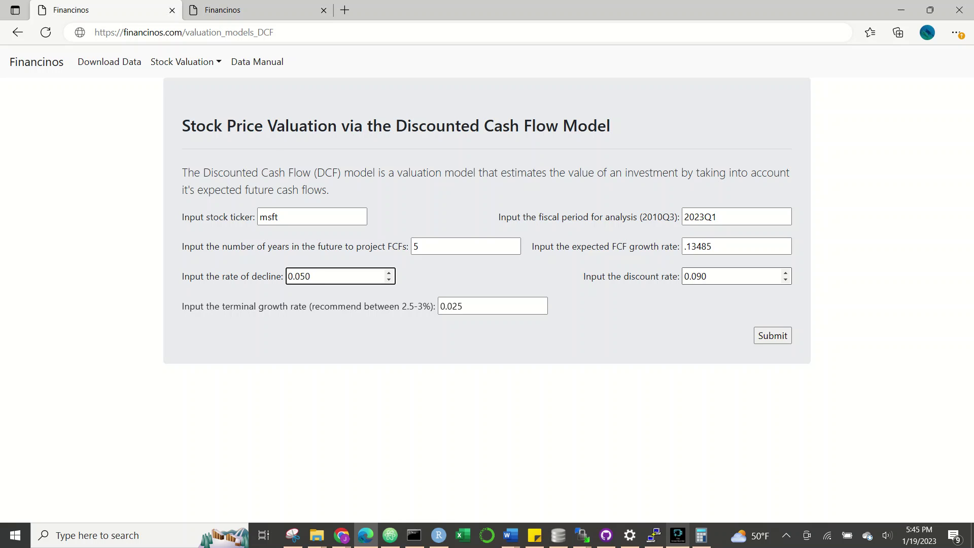
double_click(710, 277)
click(705, 304)
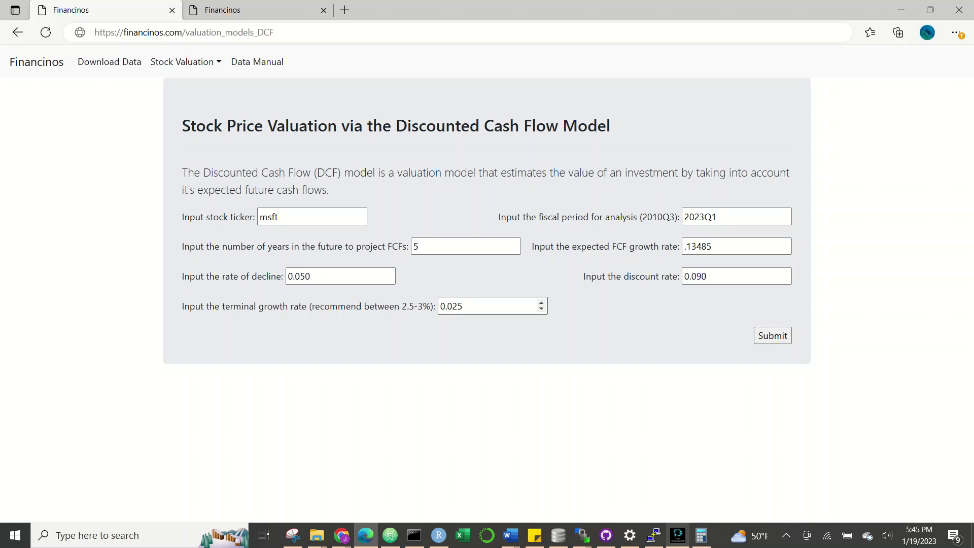
click(463, 306)
drag(229, 307, 324, 306)
click(323, 306)
key(Return)
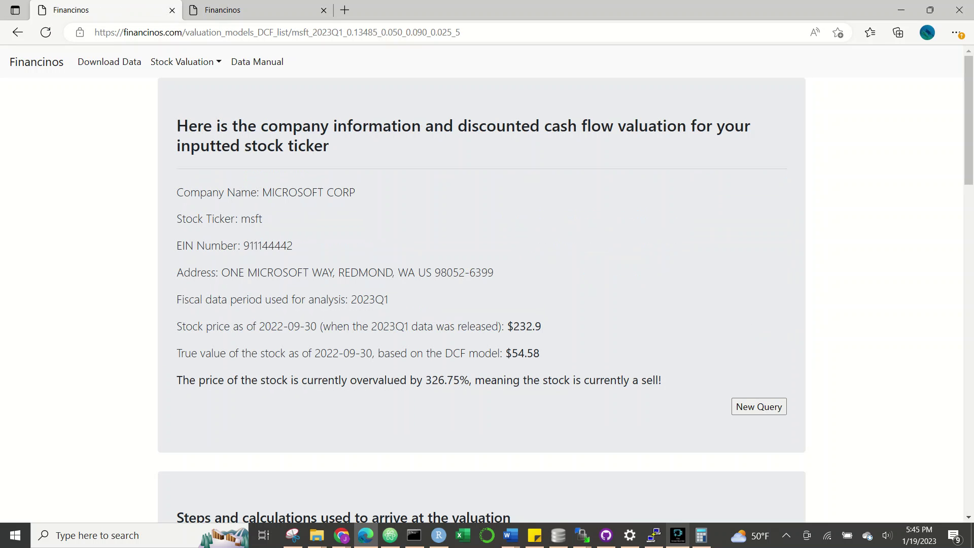
Examine the valuation summary: the stock price date, the overvaluation statement and the true value from the DCF model
scroll(482, 284, down, 1)
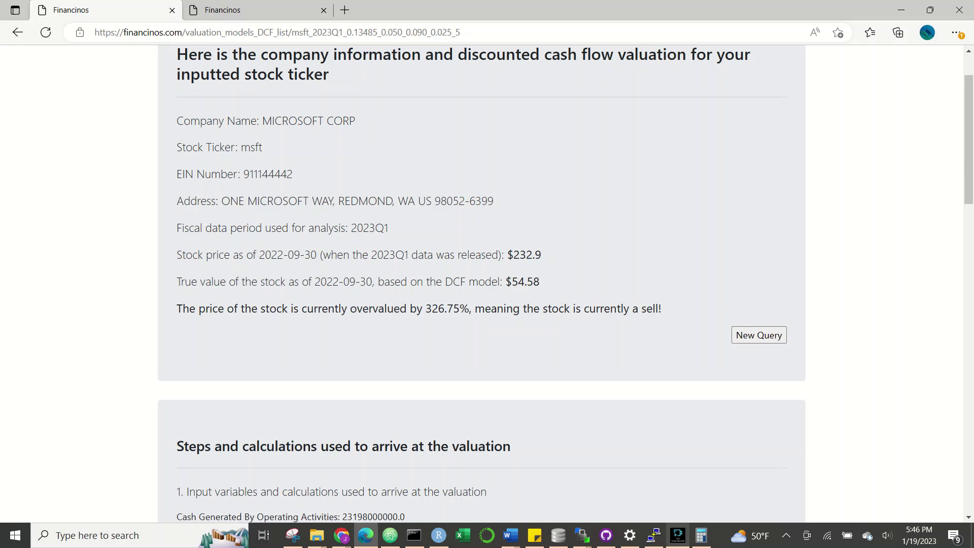
drag(287, 254, 316, 255)
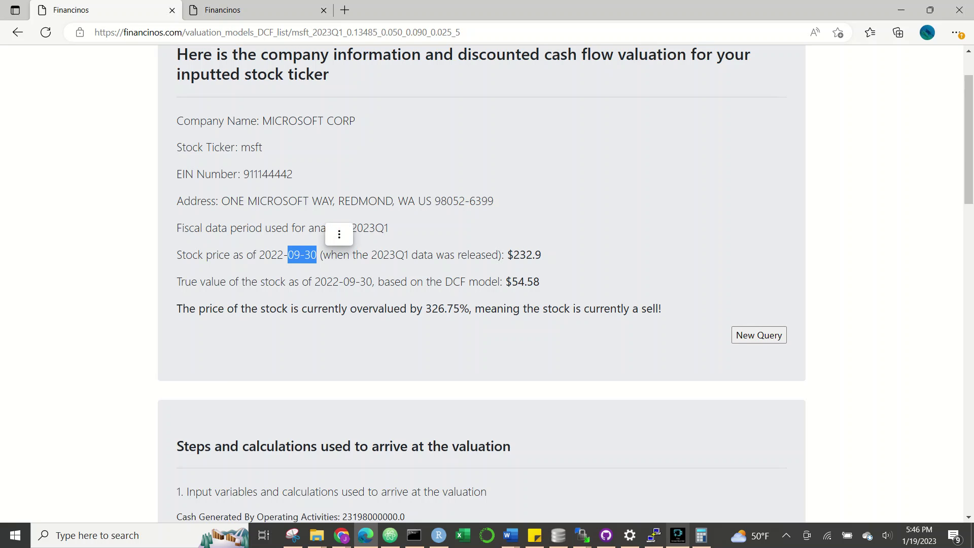
click(319, 256)
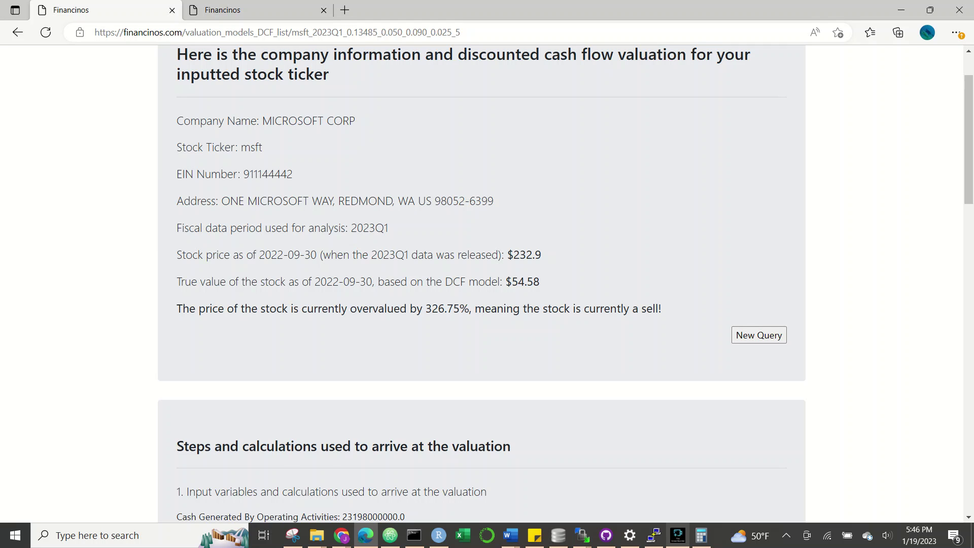
scroll(487, 284, down, 1)
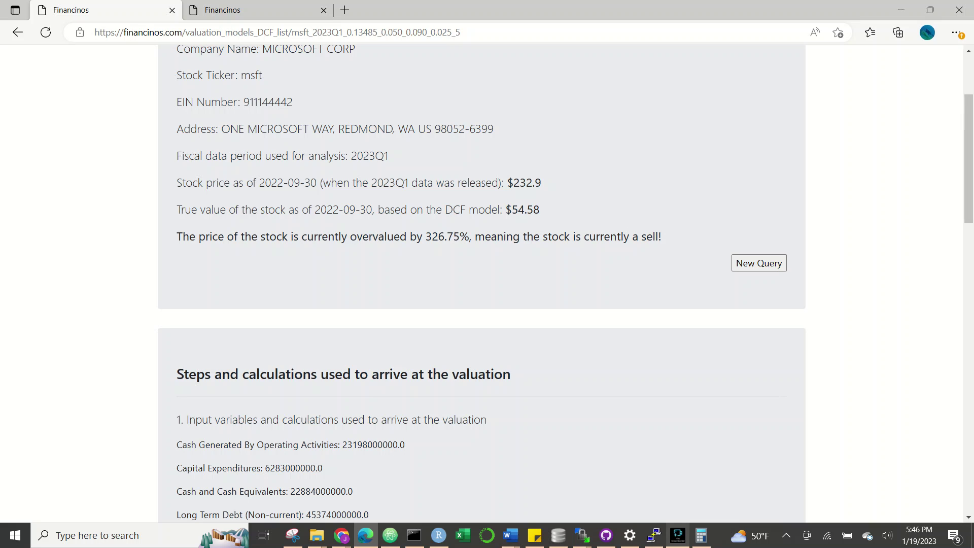
drag(258, 237, 453, 237)
click(453, 237)
drag(442, 210, 541, 210)
click(540, 209)
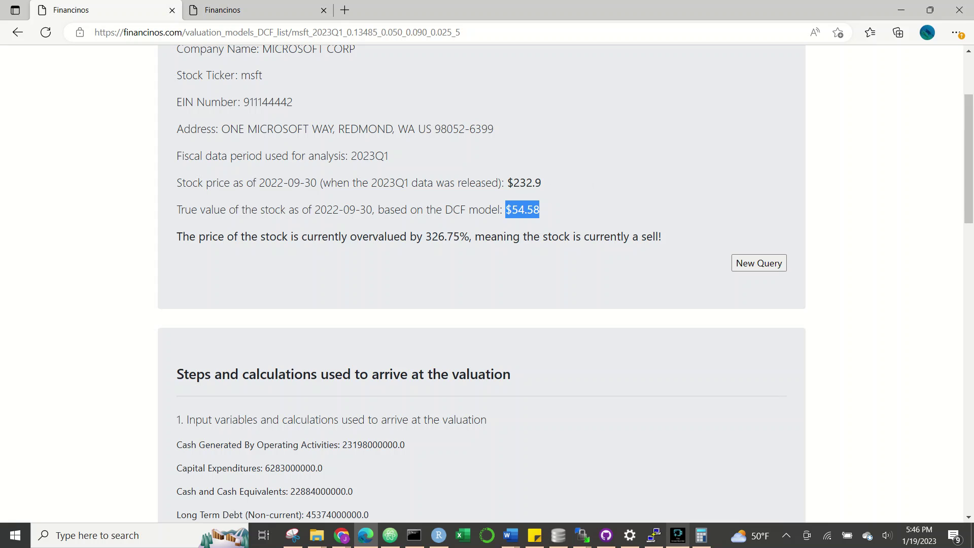
click(540, 210)
Review the valuation's input variables, including the free cash flow growth, growth decline, discount and terminal growth rates and the number of projected years
scroll(540, 209, down, 5)
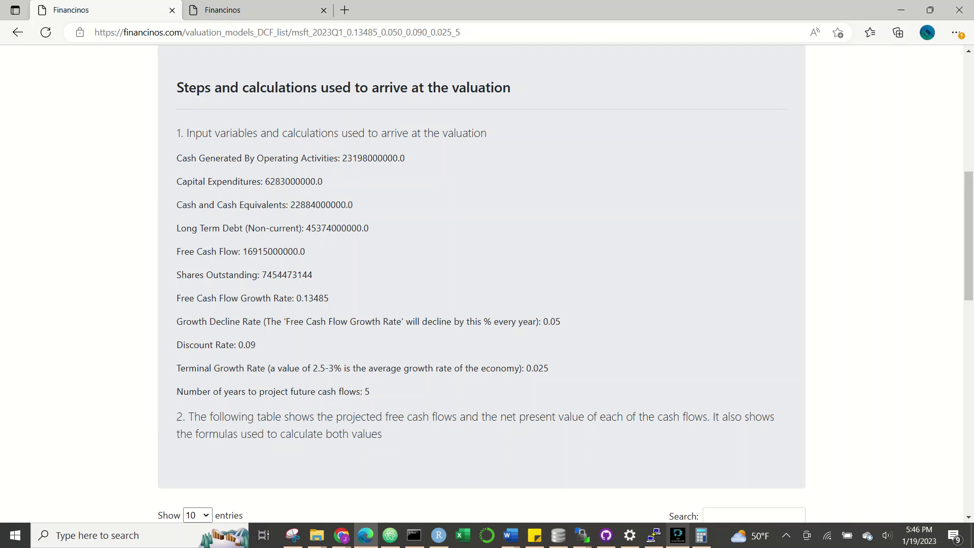
drag(307, 298, 324, 298)
click(324, 298)
scroll(324, 298, down, 1)
scroll(325, 298, down, 1)
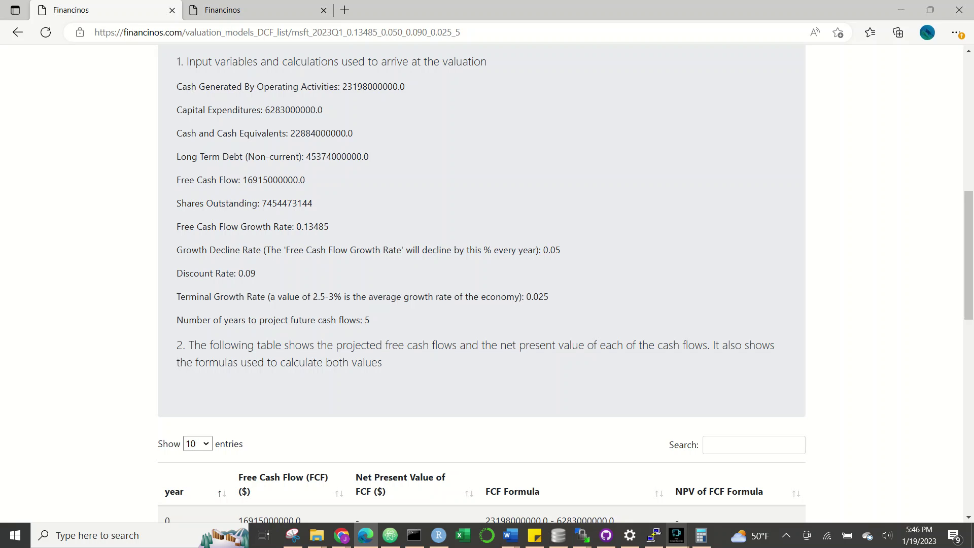
drag(201, 249, 282, 250)
click(300, 221)
drag(204, 273, 425, 297)
click(289, 256)
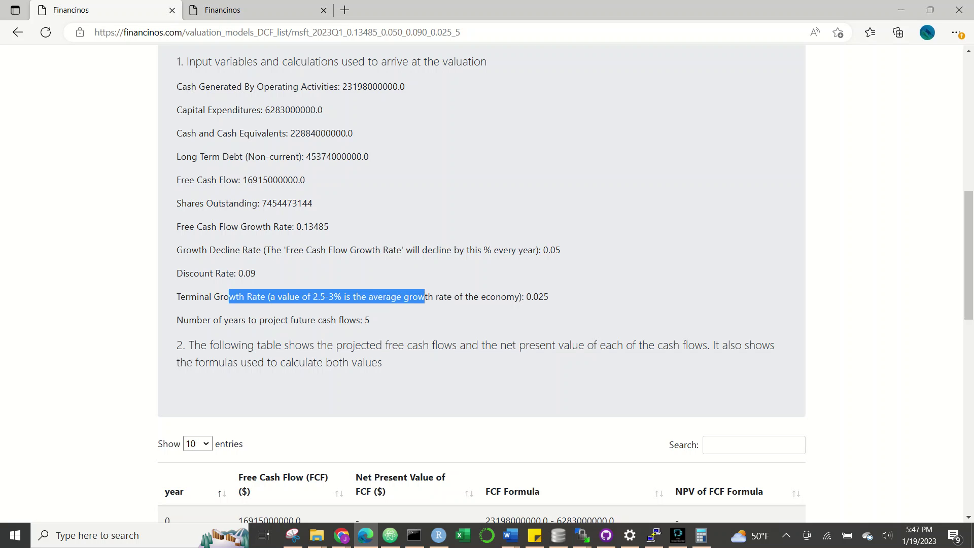
click(446, 266)
scroll(447, 266, down, 1)
scroll(481, 284, down, 1)
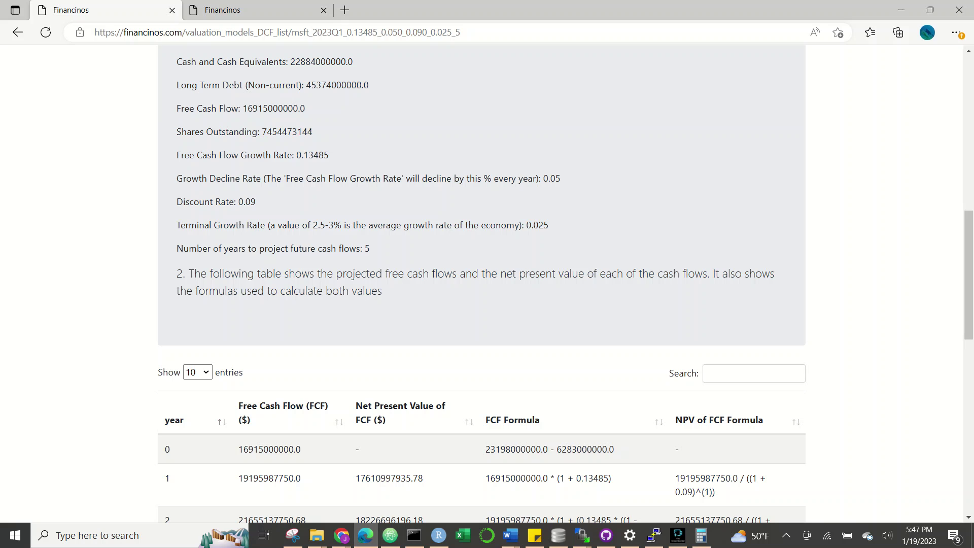
double_click(367, 248)
drag(318, 248, 322, 248)
Compare the year 0 FCF formula in the projection table with the operating cash and capital expenditures among the input variables
scroll(322, 248, down, 3)
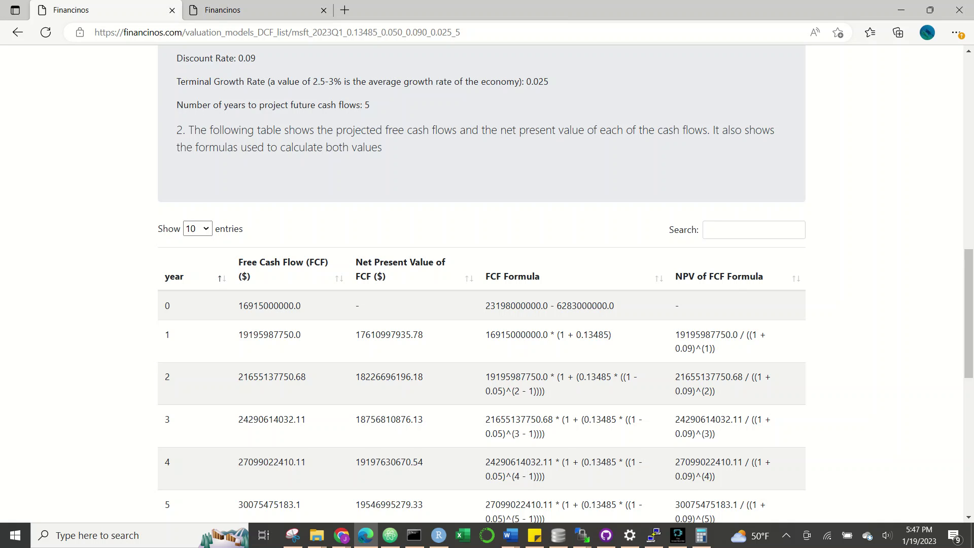
scroll(565, 289, down, 3)
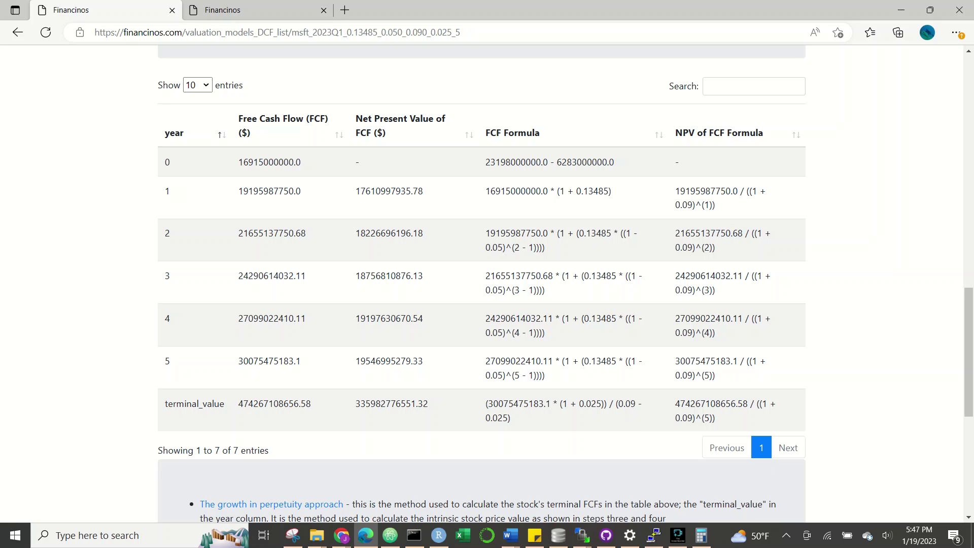
drag(485, 162, 556, 162)
click(560, 162)
scroll(482, 284, up, 8)
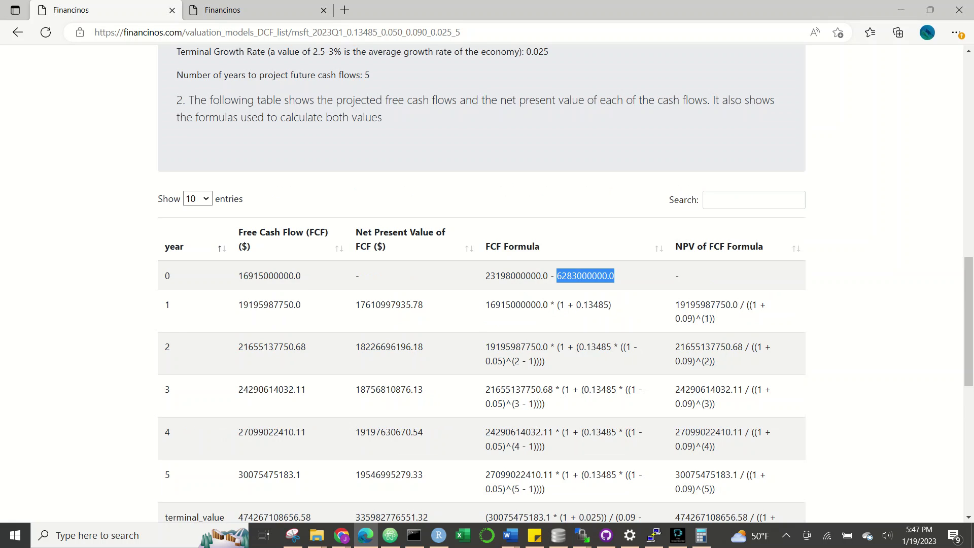
scroll(482, 284, down, 1)
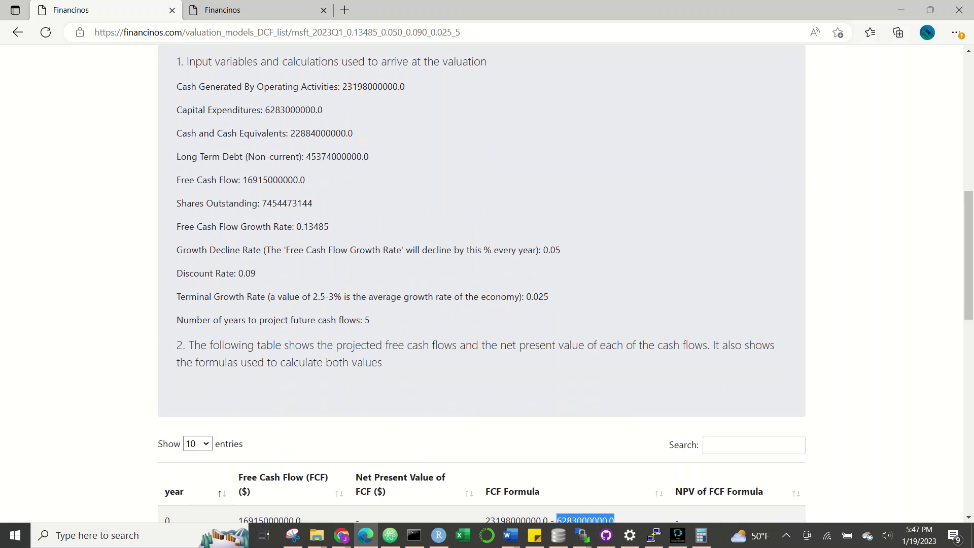
drag(342, 87, 405, 86)
click(426, 94)
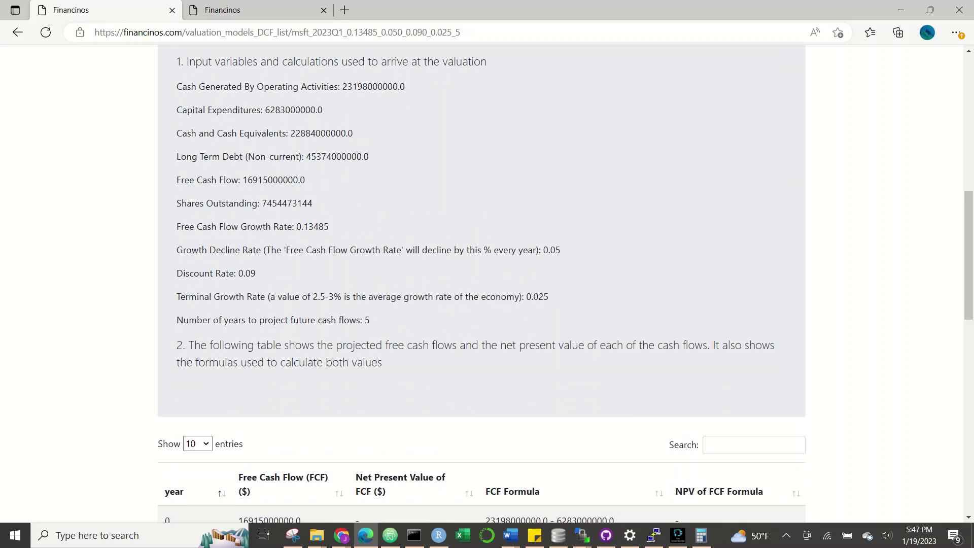
scroll(482, 284, down, 1)
scroll(482, 284, up, 1)
drag(265, 109, 322, 109)
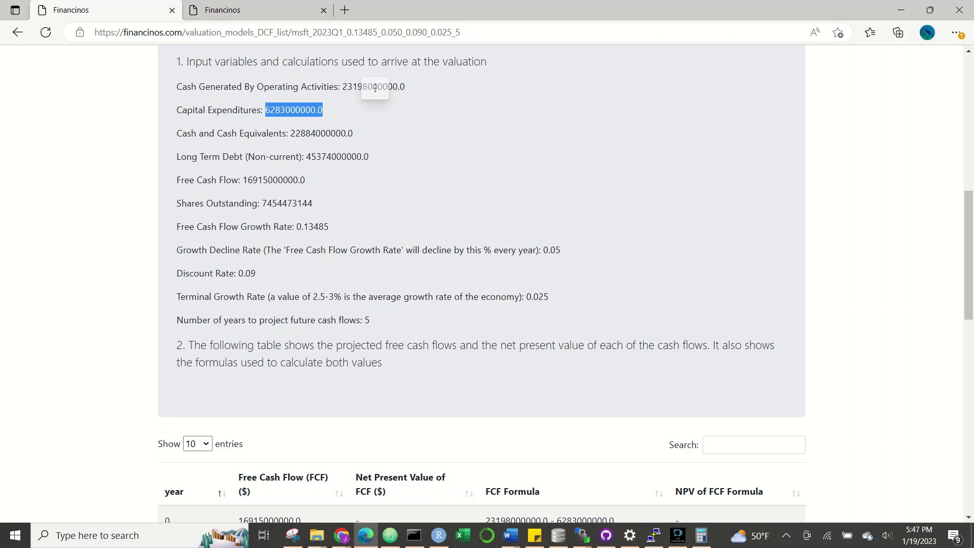
scroll(375, 91, down, 2)
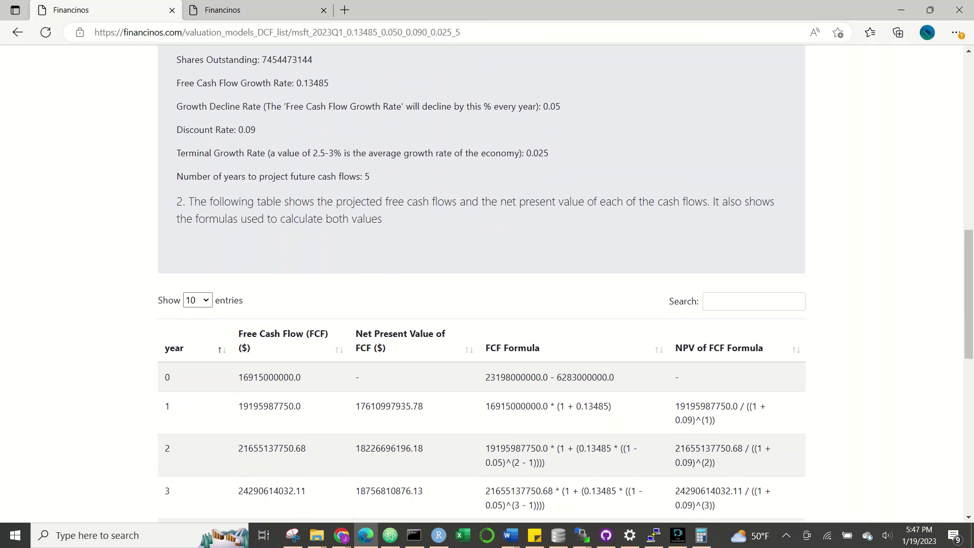
Examine the year 0 FCF formula together with the resulting year 0 free cash flow in the projection table
drag(485, 377, 613, 377)
click(614, 376)
drag(274, 377, 301, 377)
double_click(268, 377)
click(269, 377)
Trace the year 1 free cash flow through its FCF formula, from the year 0 cash flow to the growth factor
scroll(269, 377, down, 1)
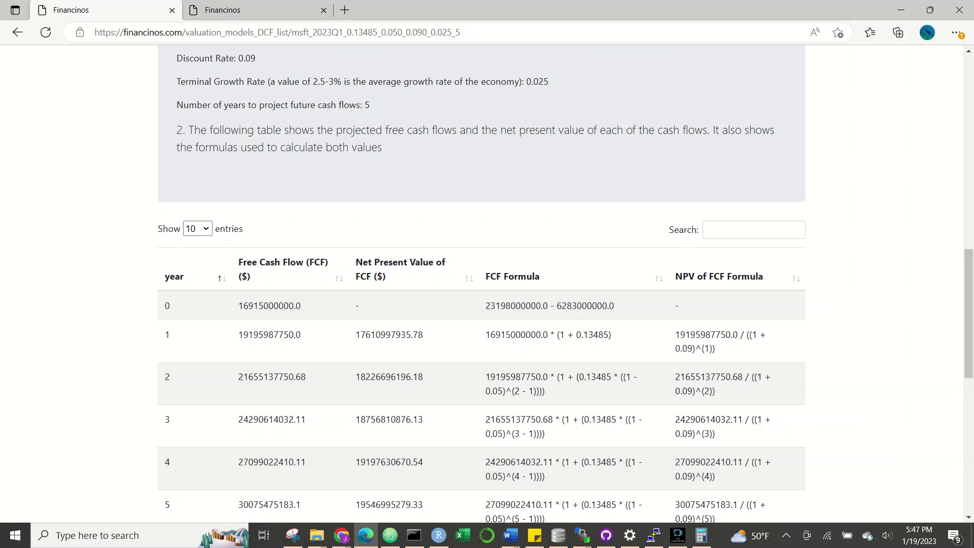
double_click(269, 334)
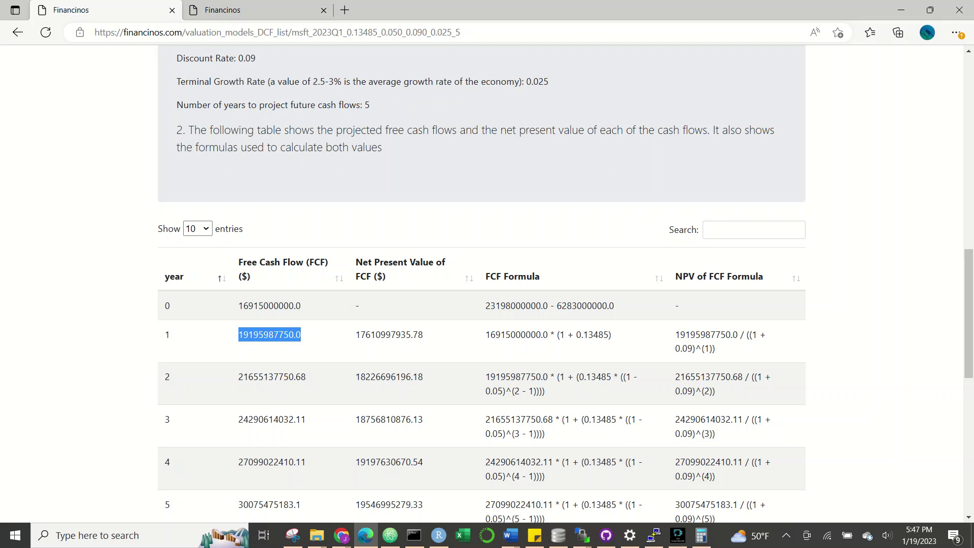
click(269, 334)
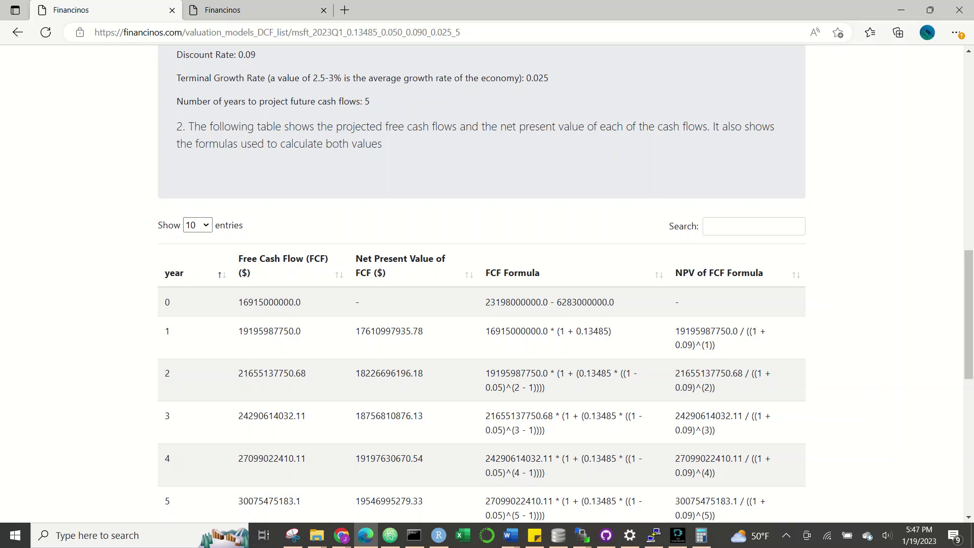
scroll(482, 284, down, 1)
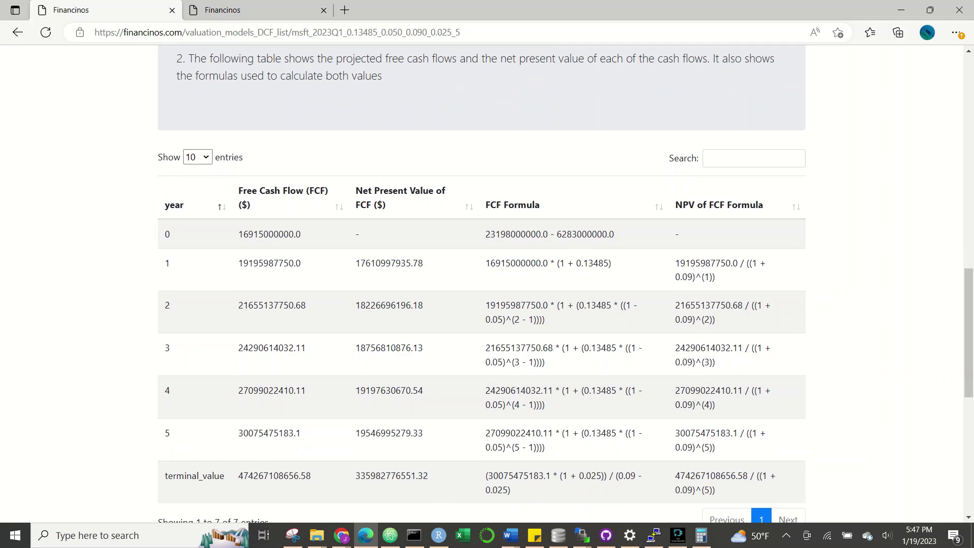
drag(485, 263, 548, 263)
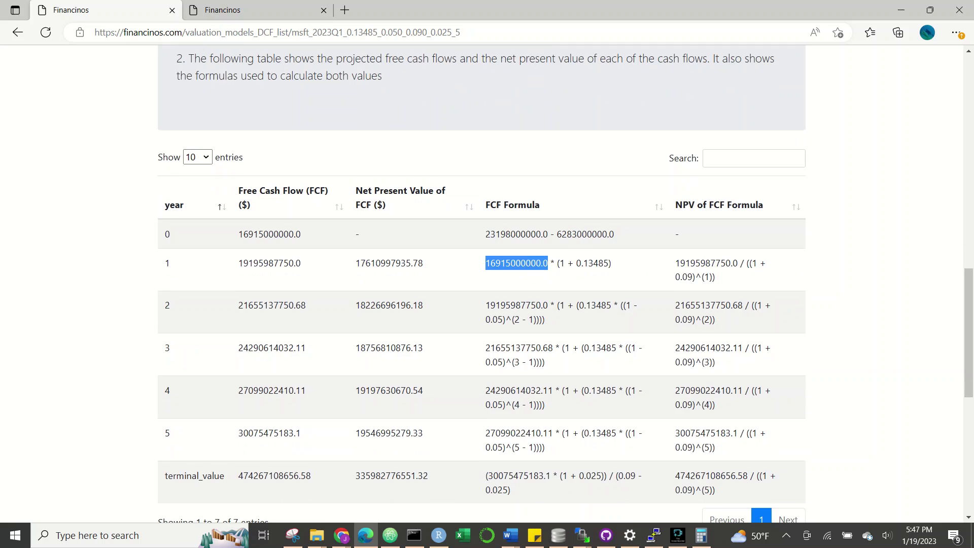
click(549, 274)
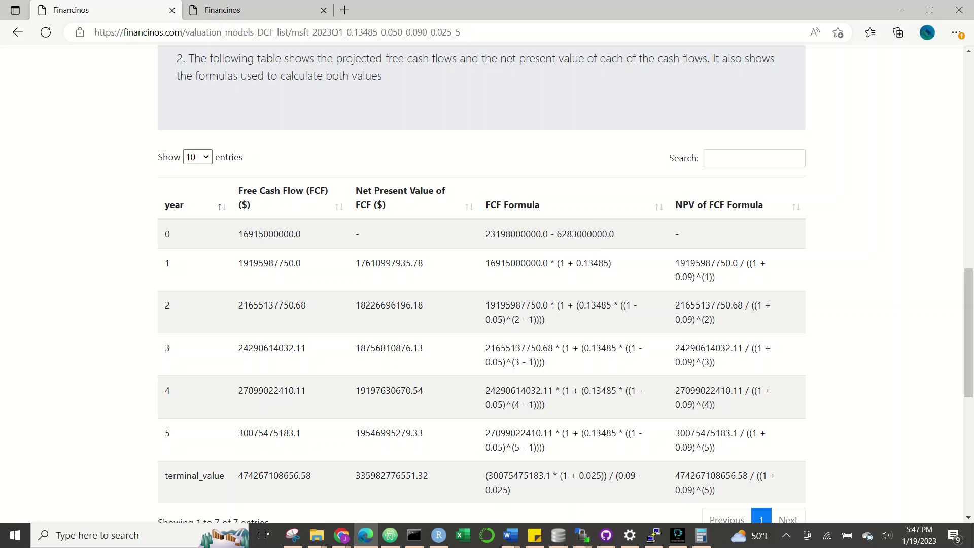
double_click(516, 263)
click(548, 274)
drag(547, 263, 486, 263)
click(494, 234)
drag(557, 264, 611, 264)
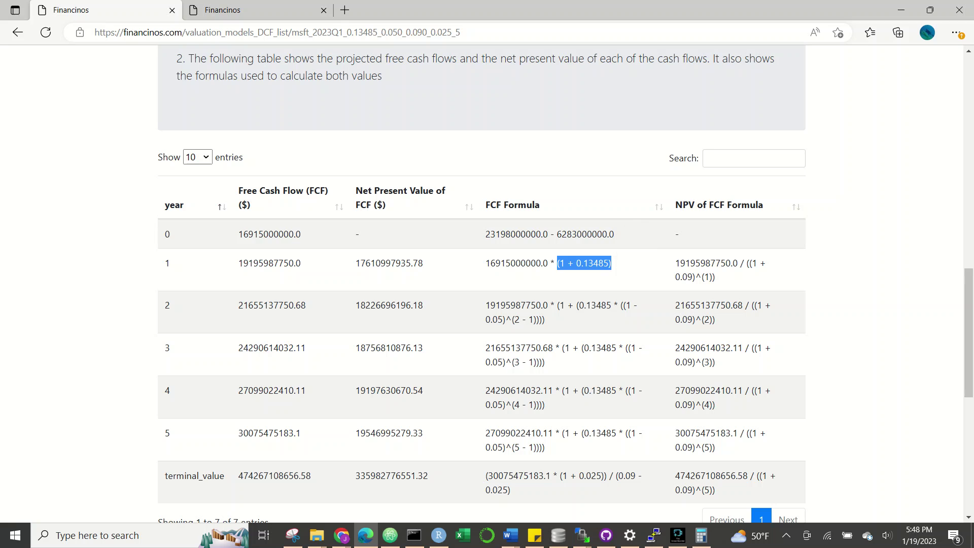
click(612, 265)
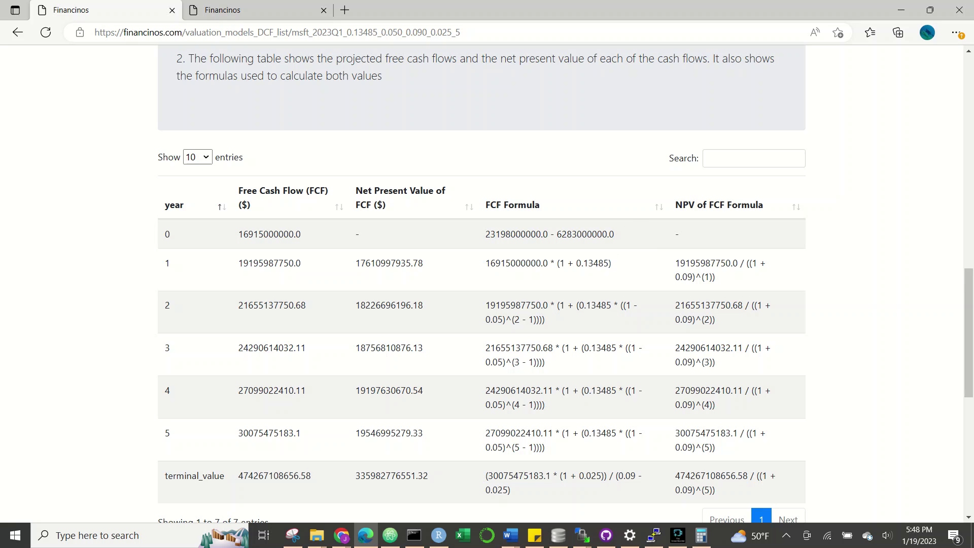
double_click(270, 263)
click(269, 263)
Examine the year 1 net present value and how its NPV formula discounts the year 1 free cash flow
double_click(389, 263)
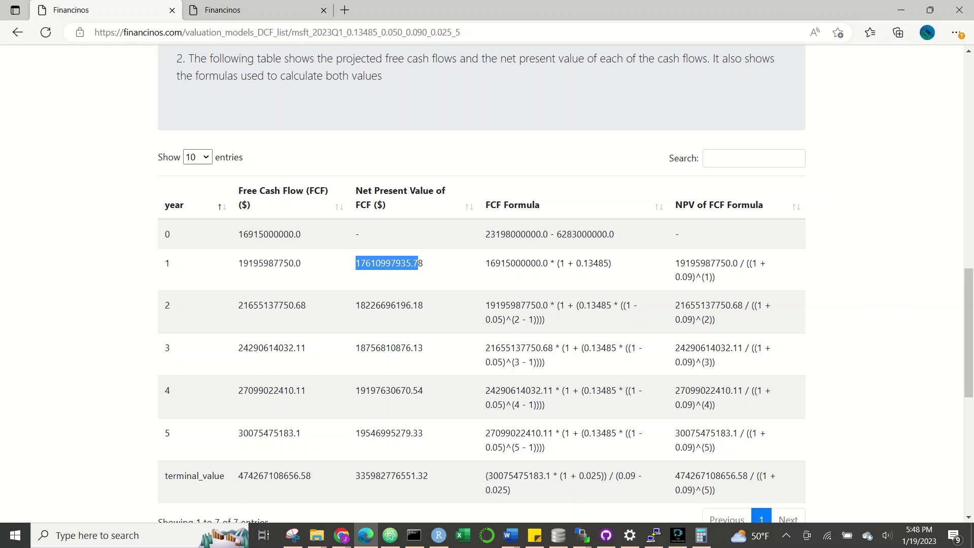
click(390, 263)
double_click(269, 263)
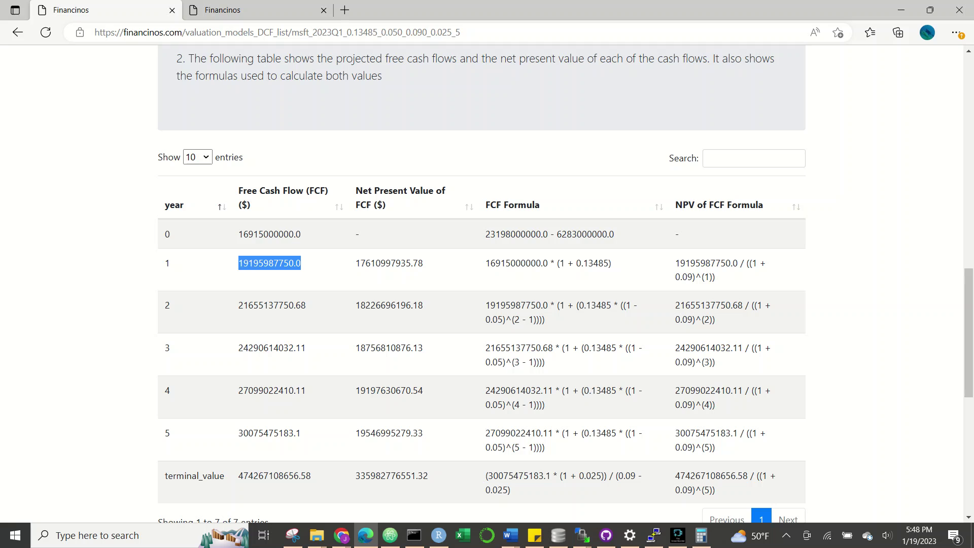
click(269, 263)
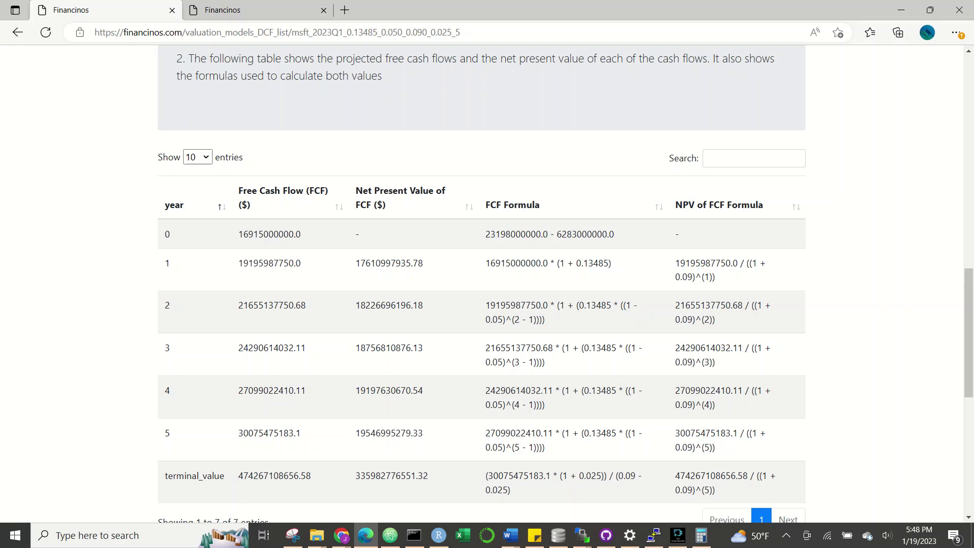
drag(675, 263, 738, 263)
click(738, 263)
drag(692, 277, 677, 277)
double_click(706, 276)
click(707, 277)
double_click(707, 277)
click(707, 276)
Examine the year 2 FCF formula, which applies the growth decline rate to the growth rate
scroll(707, 277, down, 2)
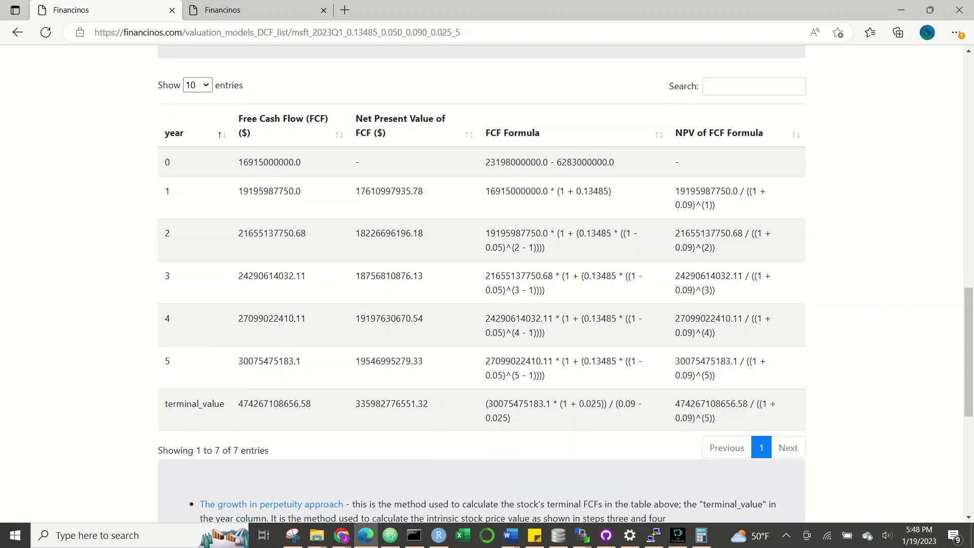
drag(545, 247, 485, 233)
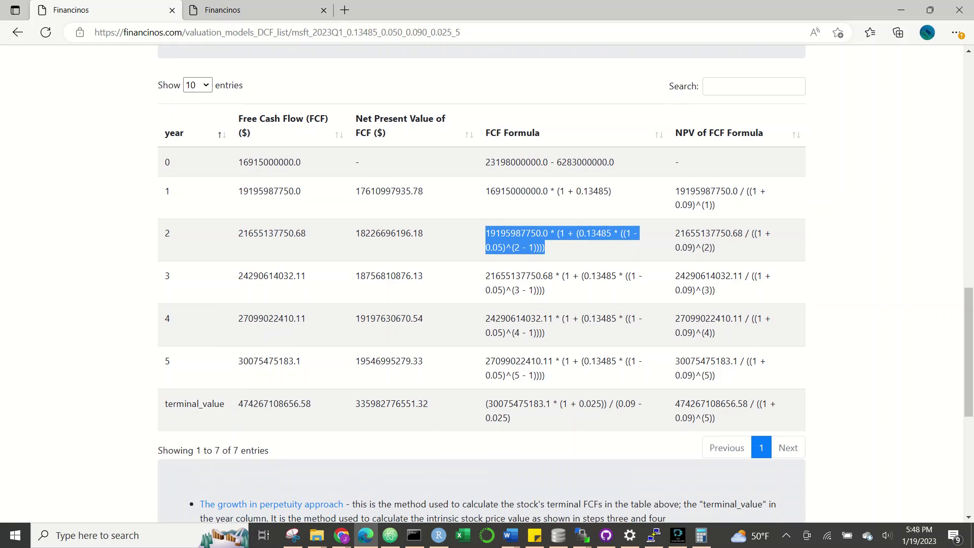
click(486, 232)
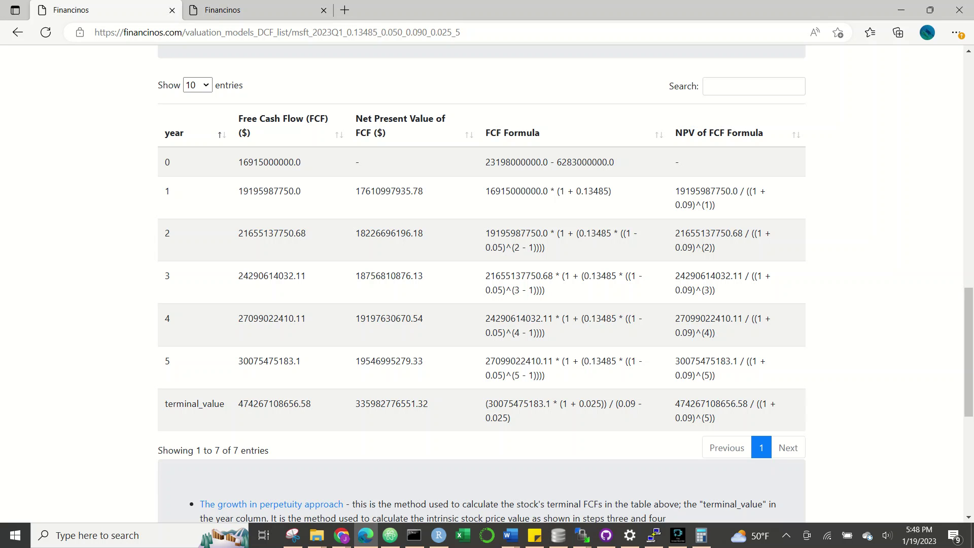
Examine the numerator of the terminal value FCF formula: the year 5 cash flow and the terminal growth rate
scroll(487, 284, down, 1)
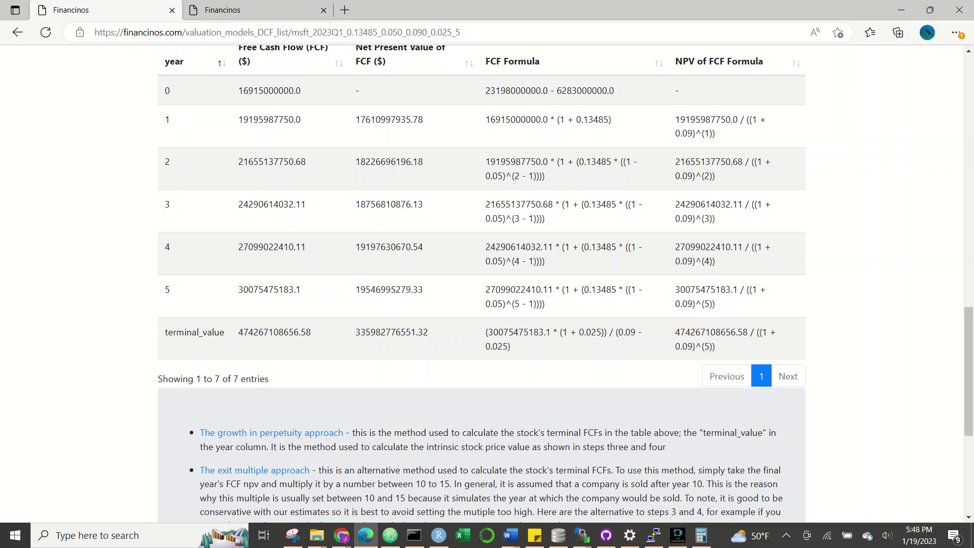
drag(488, 332, 544, 332)
click(545, 332)
double_click(590, 331)
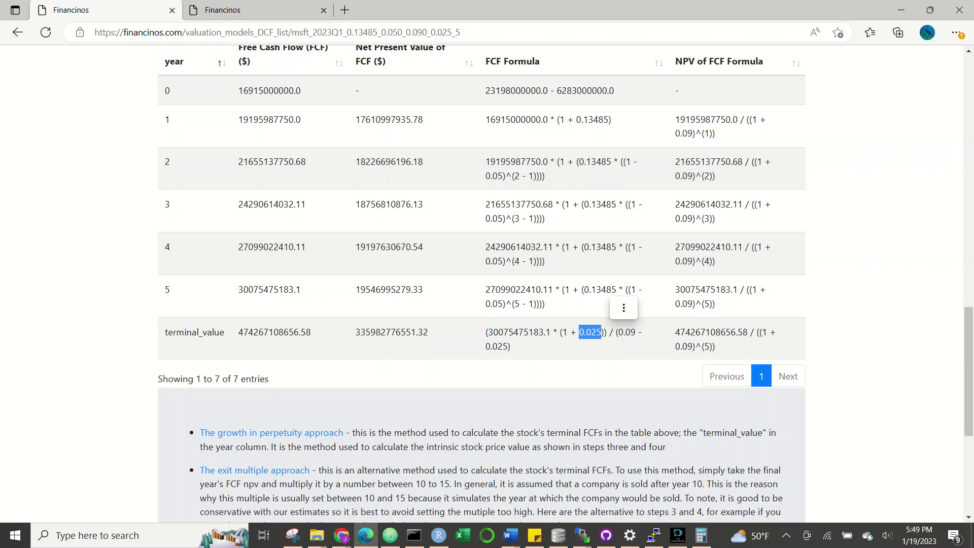
click(589, 332)
double_click(589, 332)
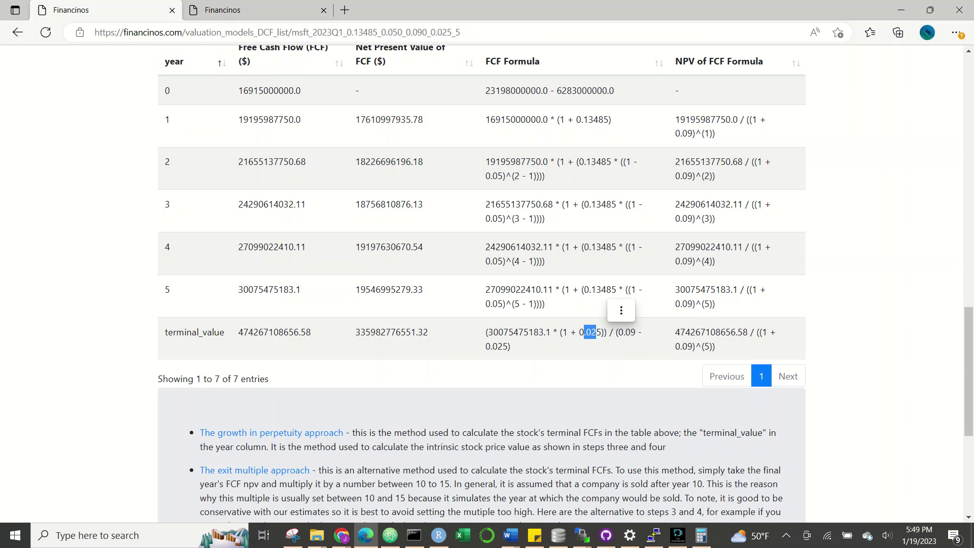
click(590, 332)
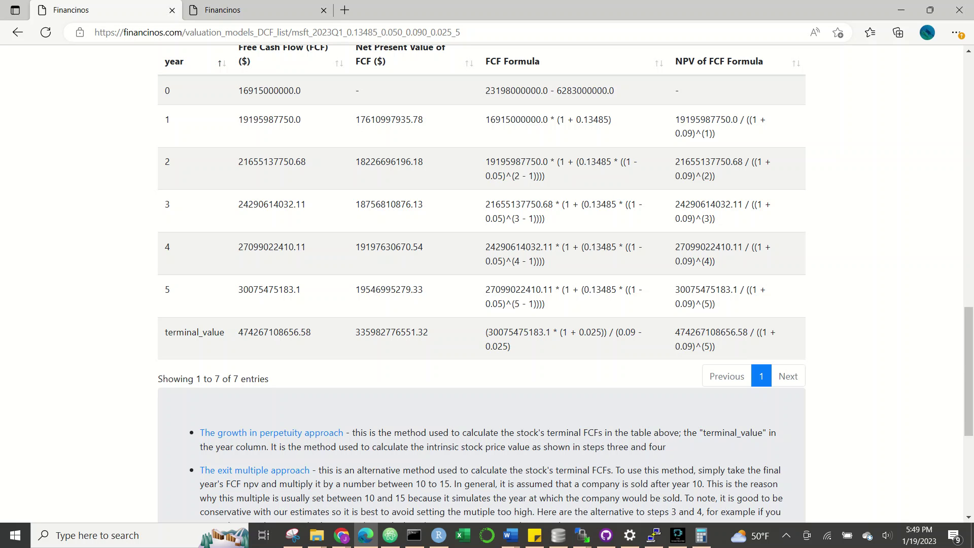
Check the denominator of the terminal value formula, comparing its discount rate with the input variables and reading the subtracted terminal growth rate
double_click(629, 331)
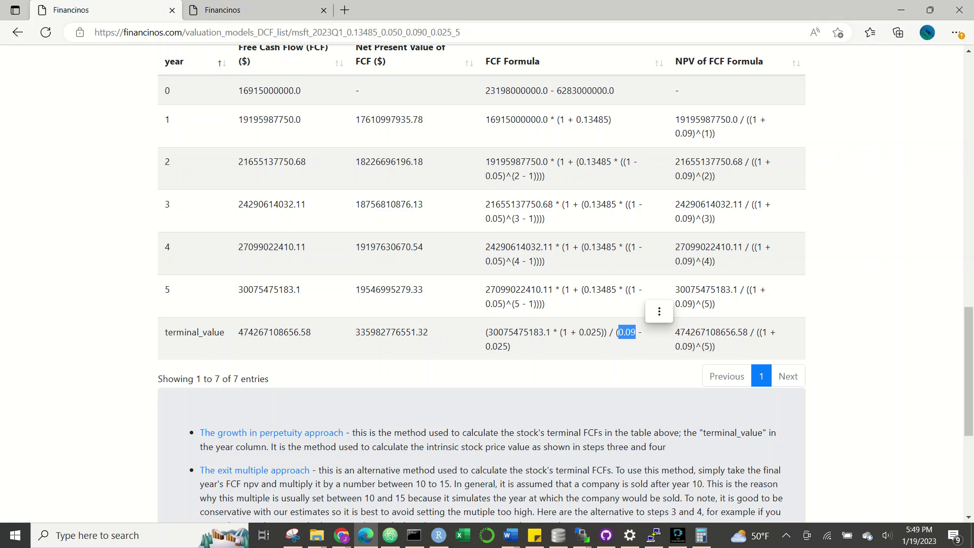
click(629, 331)
scroll(481, 284, up, 10)
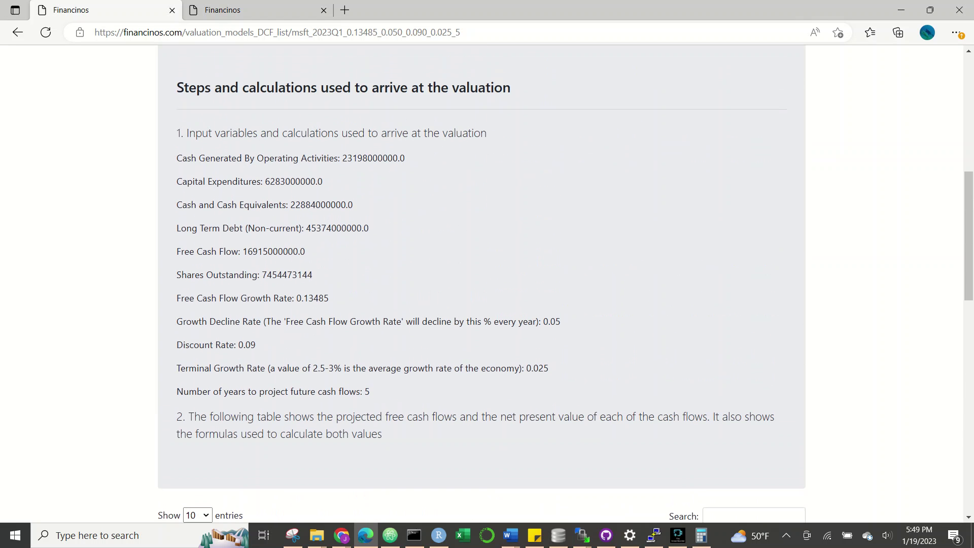
drag(255, 344, 238, 344)
scroll(482, 284, down, 10)
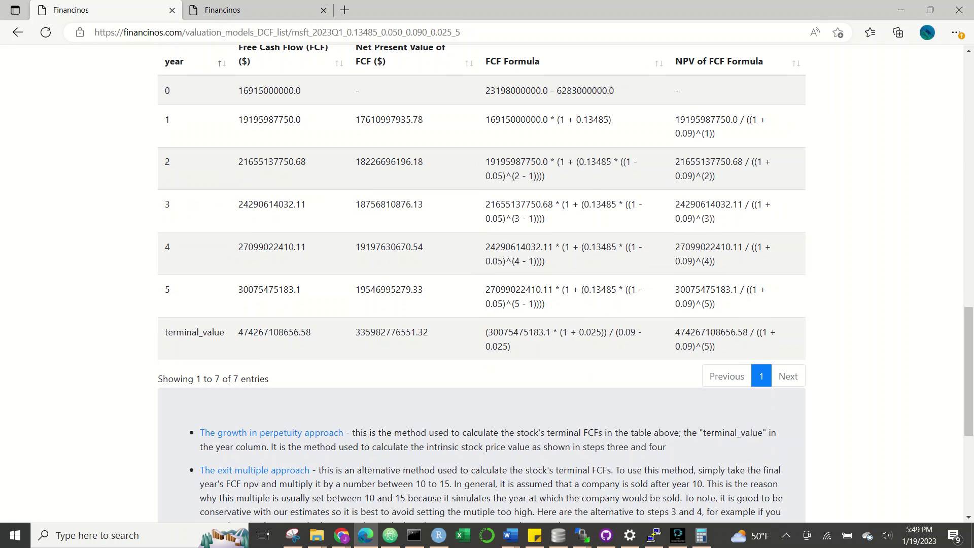
drag(485, 347, 511, 346)
click(511, 347)
triple_click(509, 346)
click(509, 346)
Read the descriptions of the growth in perpetuity approach and the exit multiple approach below the projection table
drag(345, 432, 260, 432)
click(279, 411)
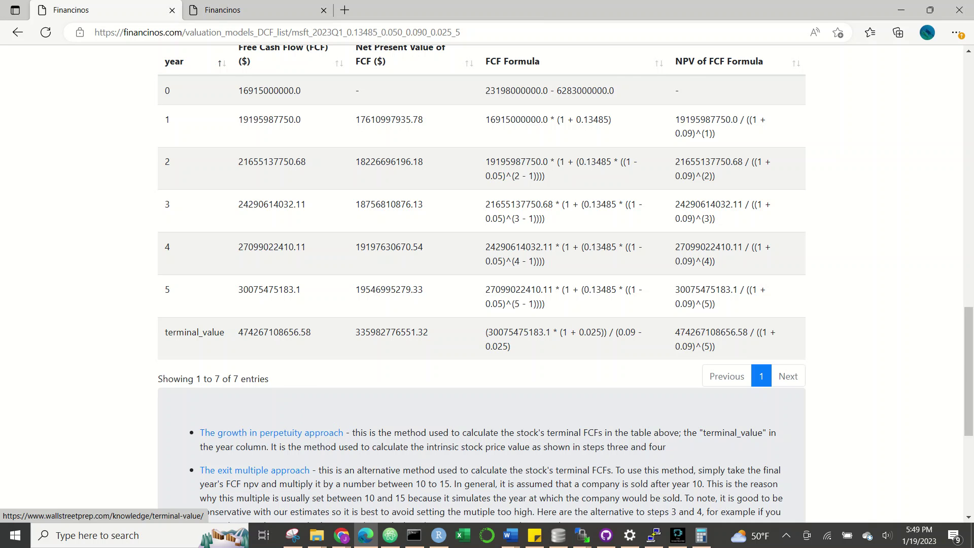
scroll(482, 355, down, 1)
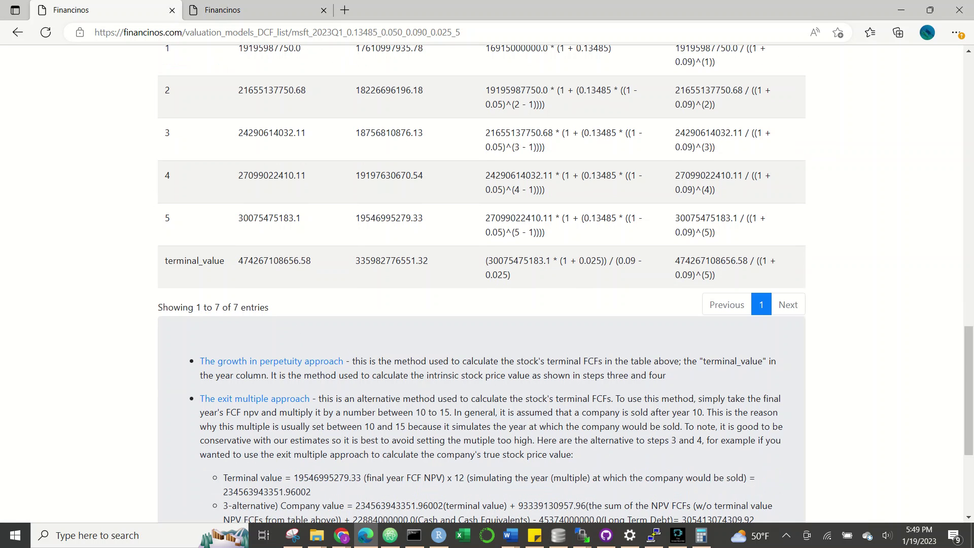
drag(311, 398, 217, 399)
click(233, 386)
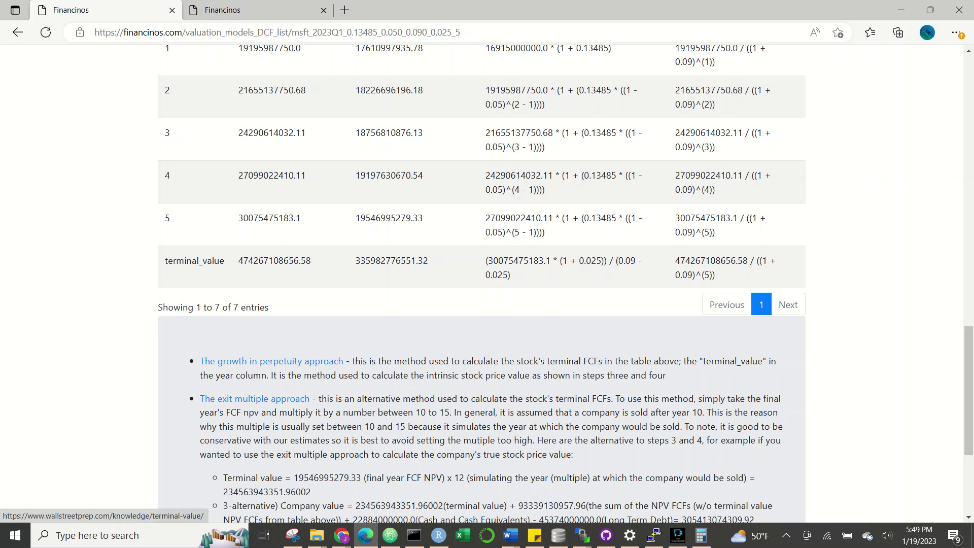
Examine the terminal value row's NPV formula and its net present value
scroll(482, 284, up, 1)
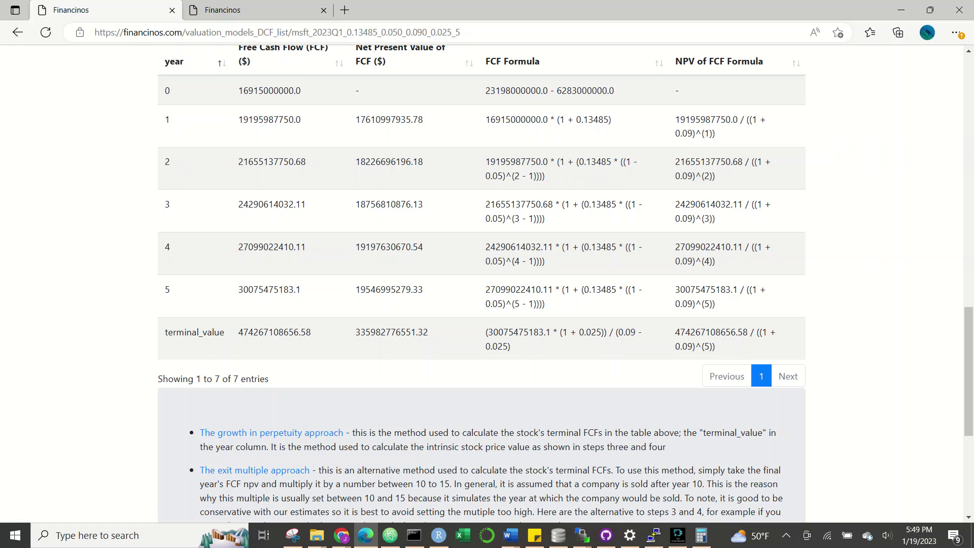
triple_click(561, 322)
click(561, 321)
drag(716, 347, 675, 330)
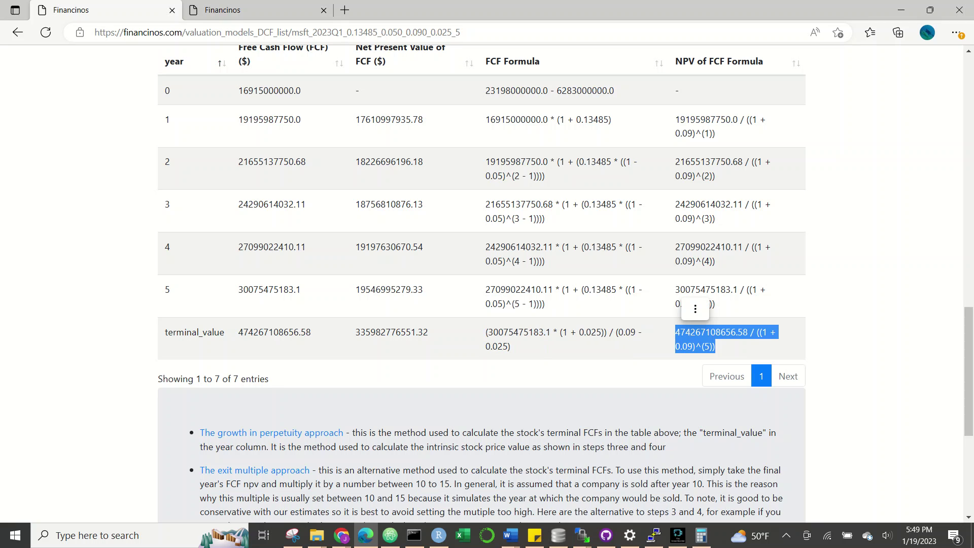
click(675, 330)
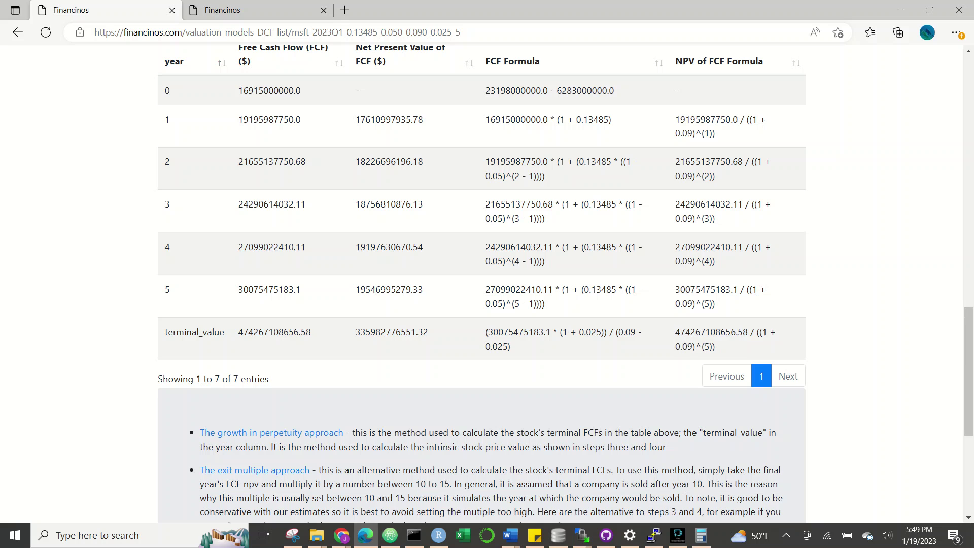
drag(356, 332, 429, 332)
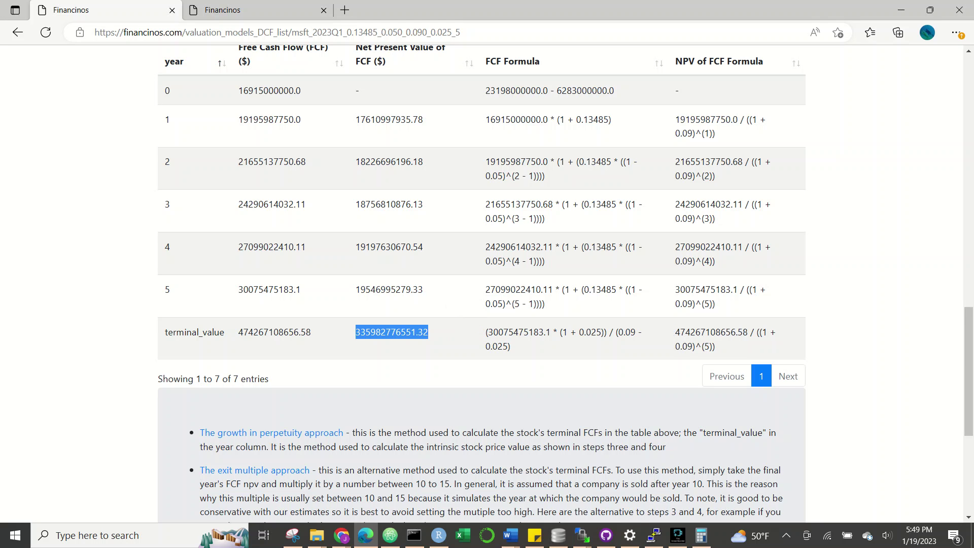
click(390, 332)
Review the alternative exit multiple calculation against the projected cash flows in the table
scroll(391, 332, down, 1)
scroll(487, 284, down, 2)
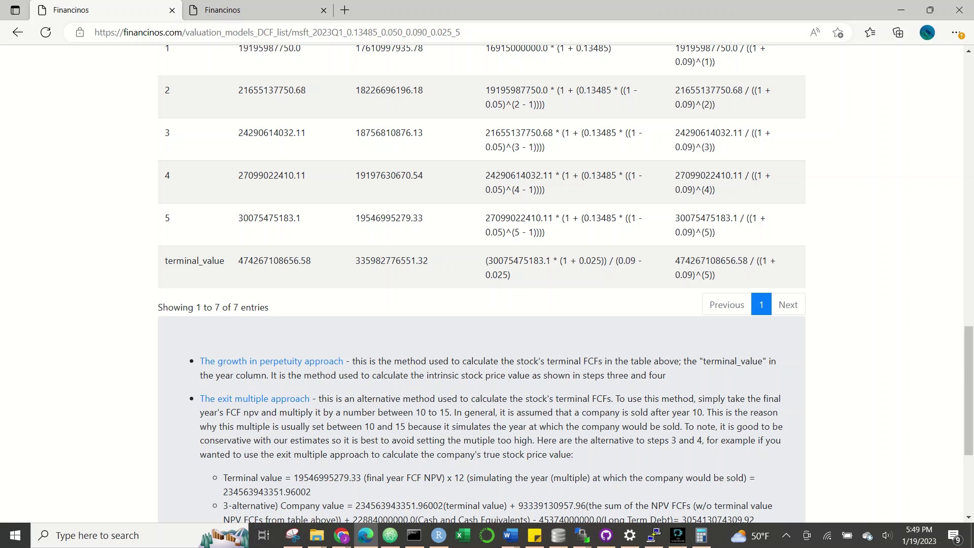
scroll(487, 284, down, 2)
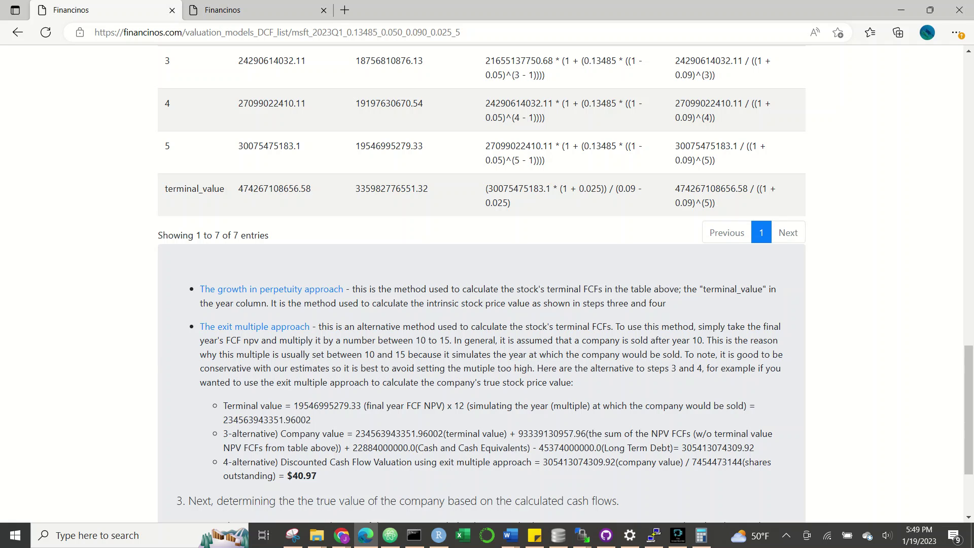
scroll(487, 284, up, 2)
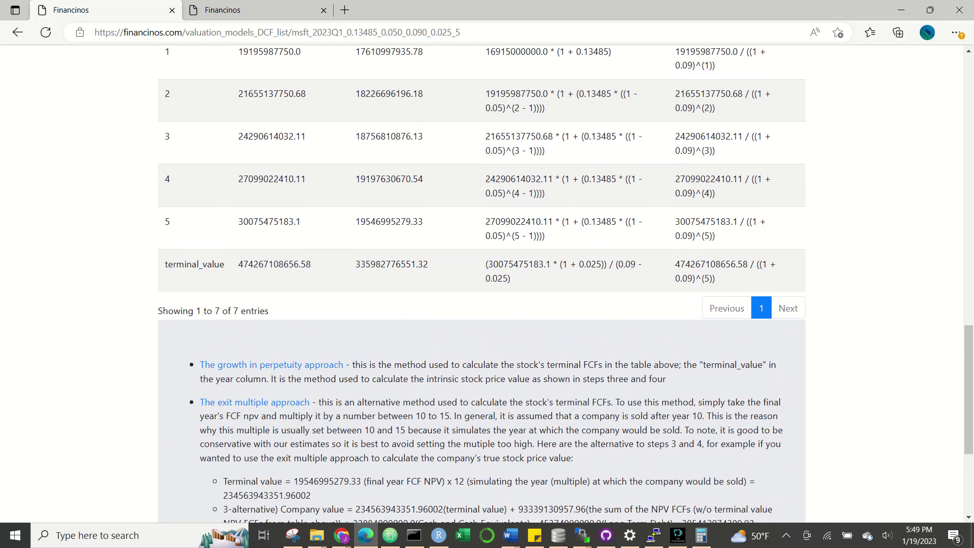
scroll(487, 284, up, 2)
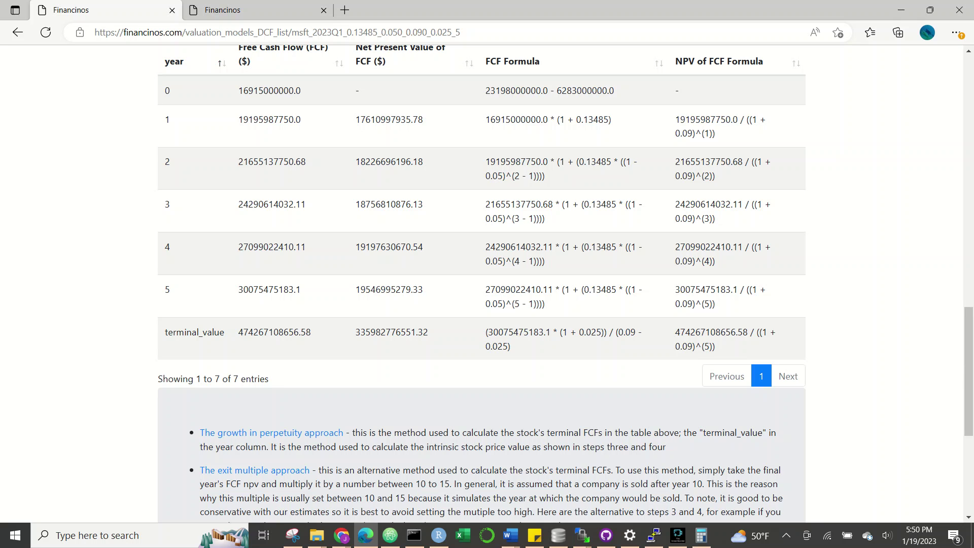
Read the heading of step 3, on determining the company's true value from the calculated cash flows
scroll(487, 284, down, 2)
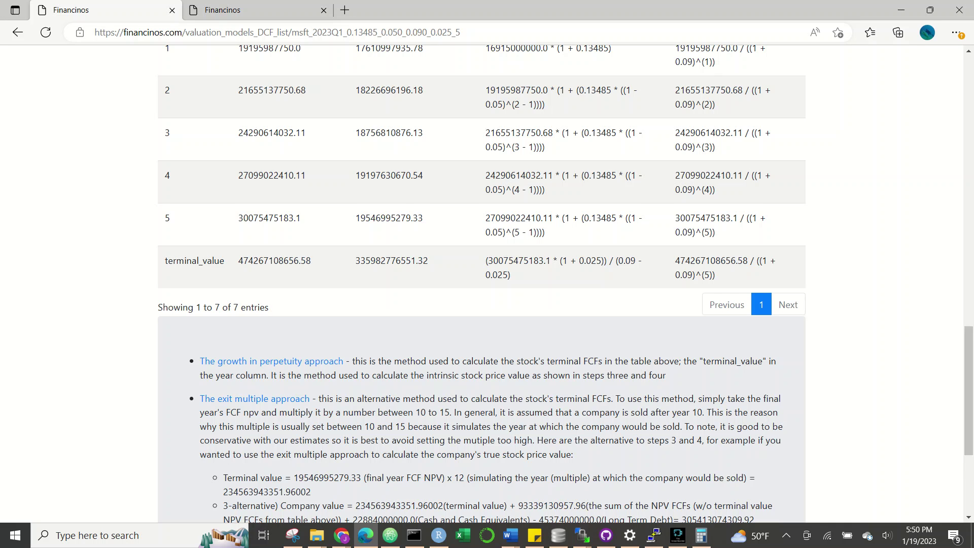
scroll(487, 284, down, 2)
scroll(482, 284, down, 2)
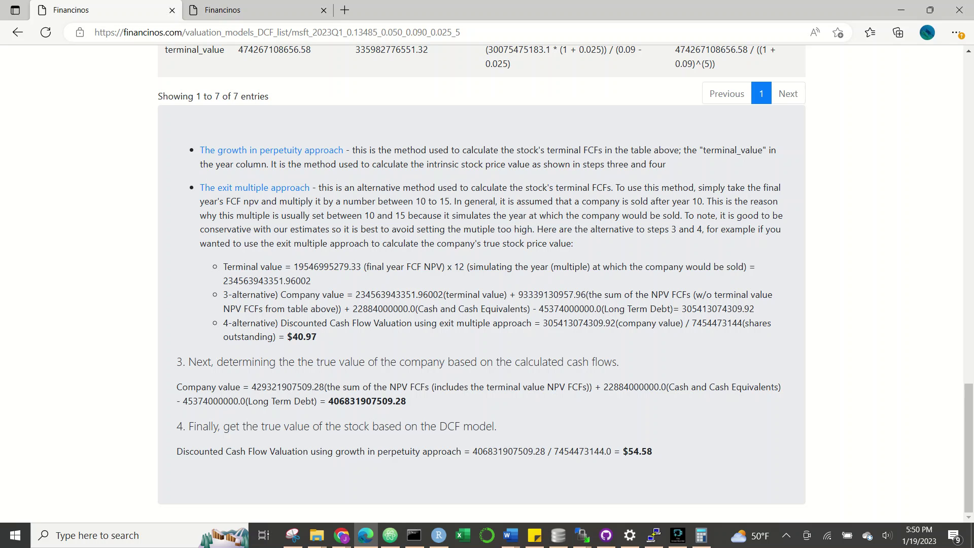
drag(197, 362, 612, 362)
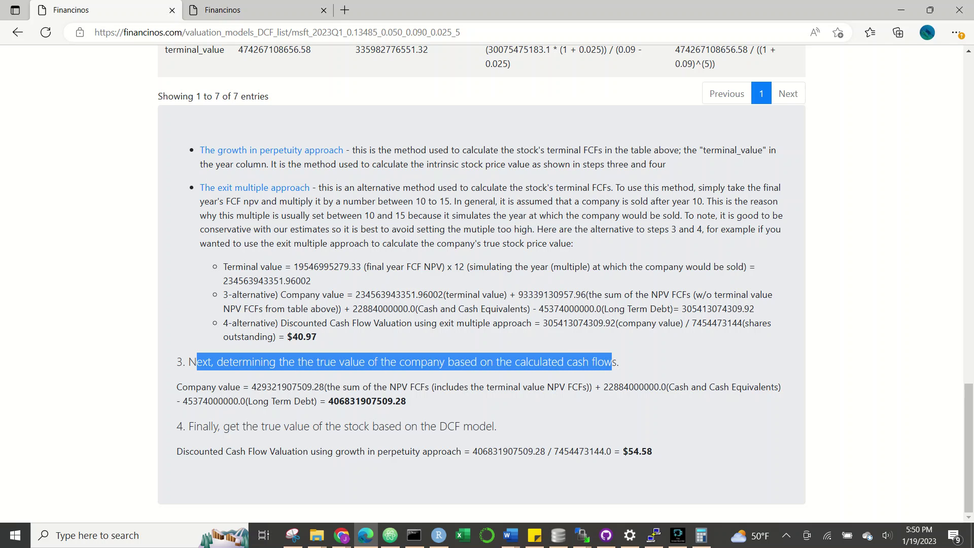
key(ctrl+c)
click(612, 362)
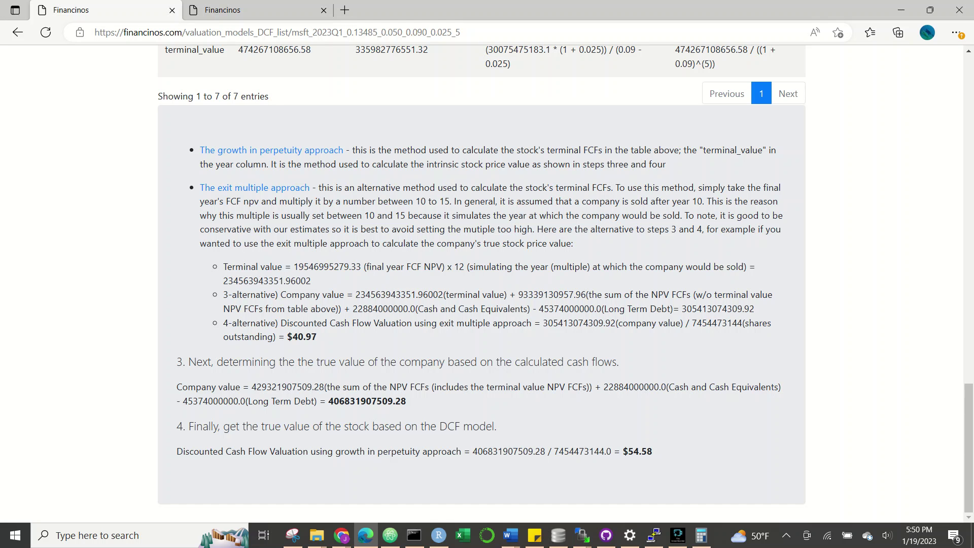
Compare the NPV sum in the company value formula with the net present values in the projection table
scroll(487, 284, up, 5)
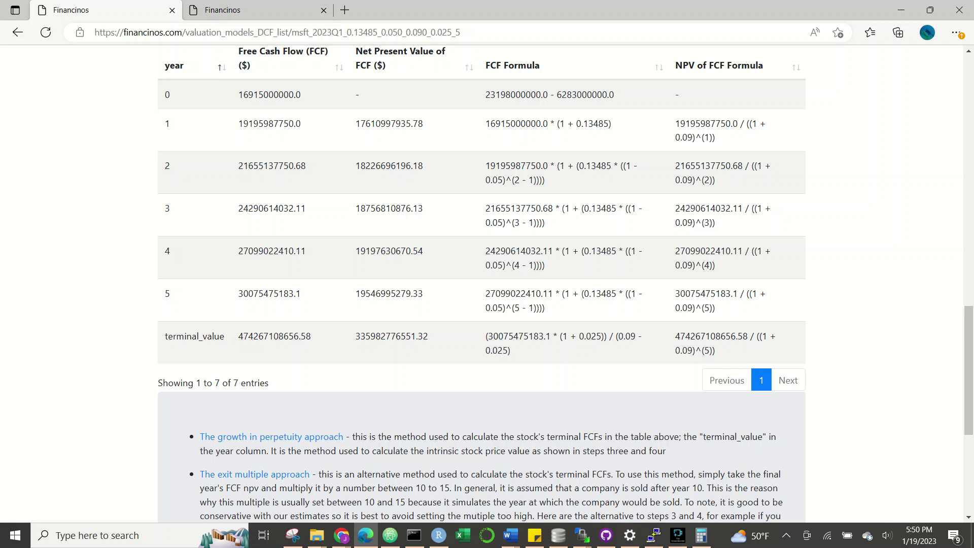
scroll(487, 284, down, 5)
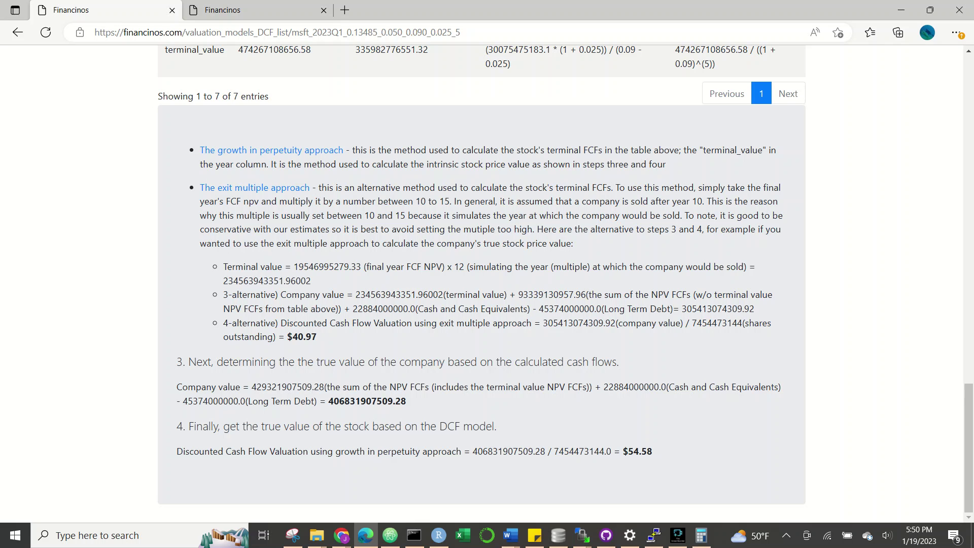
drag(324, 386, 251, 386)
click(274, 370)
Examine the cash and cash equivalents, the long term debt and the resulting company value in the step 3 formula
drag(601, 386, 668, 387)
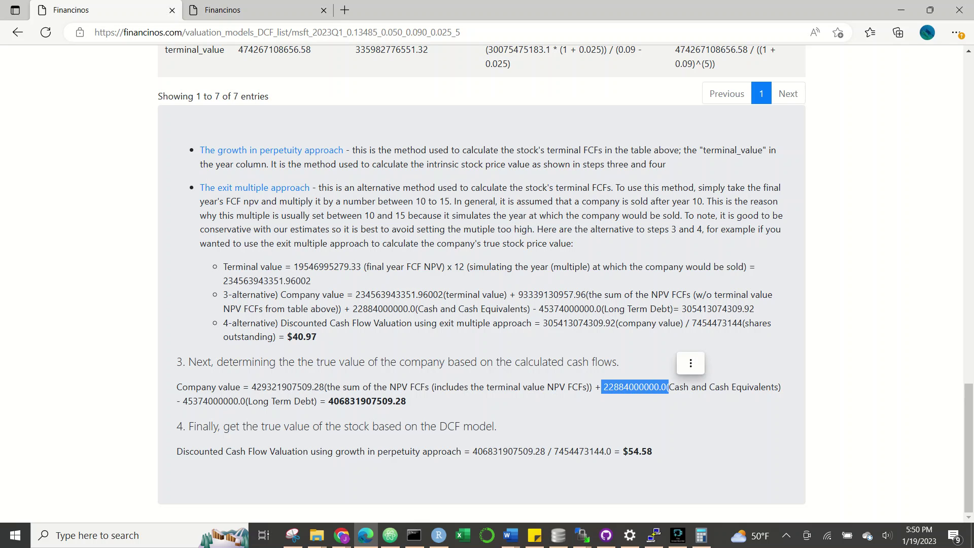
click(668, 386)
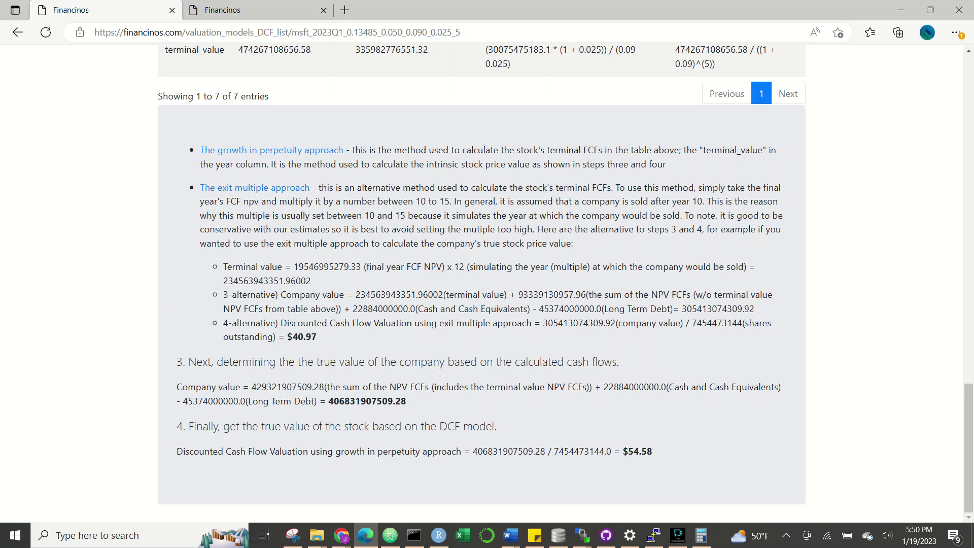
drag(192, 401, 252, 401)
click(278, 385)
drag(329, 401, 406, 400)
Review step 4's stock value calculation, checking the company value, the share count divisor and the resulting price per share
drag(193, 426, 498, 426)
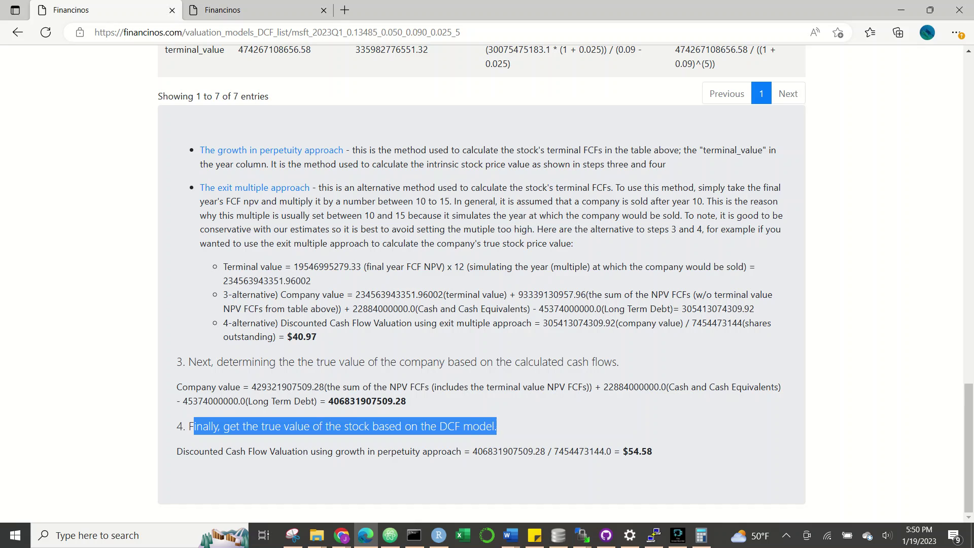
click(512, 431)
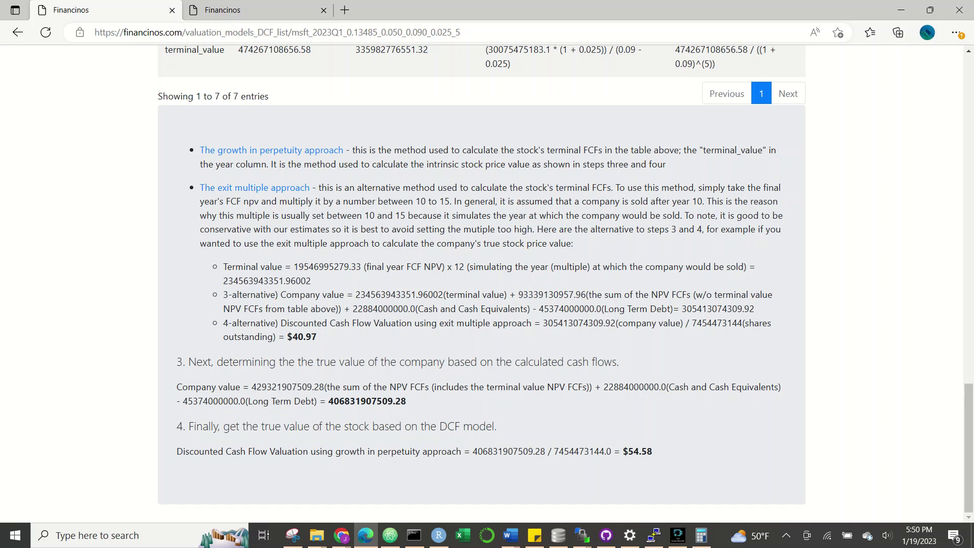
double_click(511, 451)
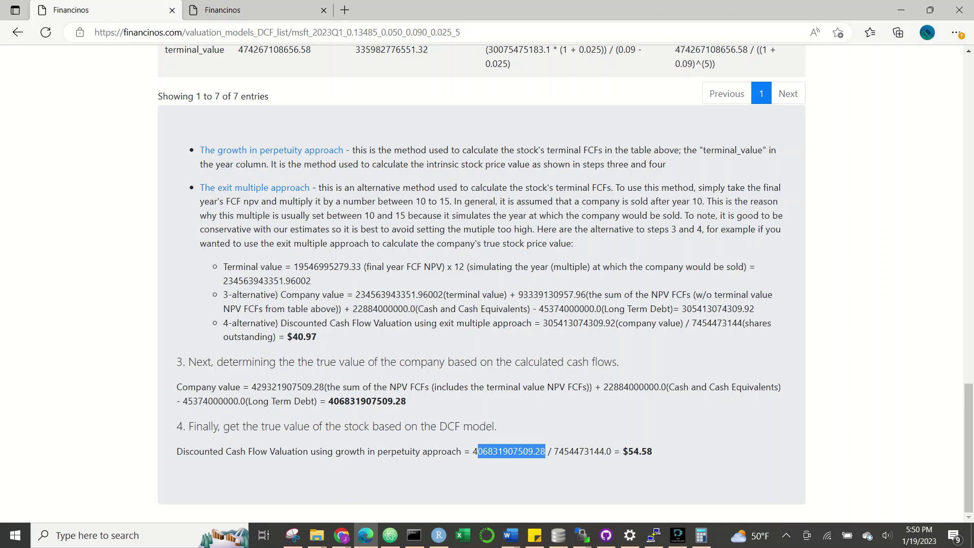
drag(554, 451, 559, 451)
click(557, 451)
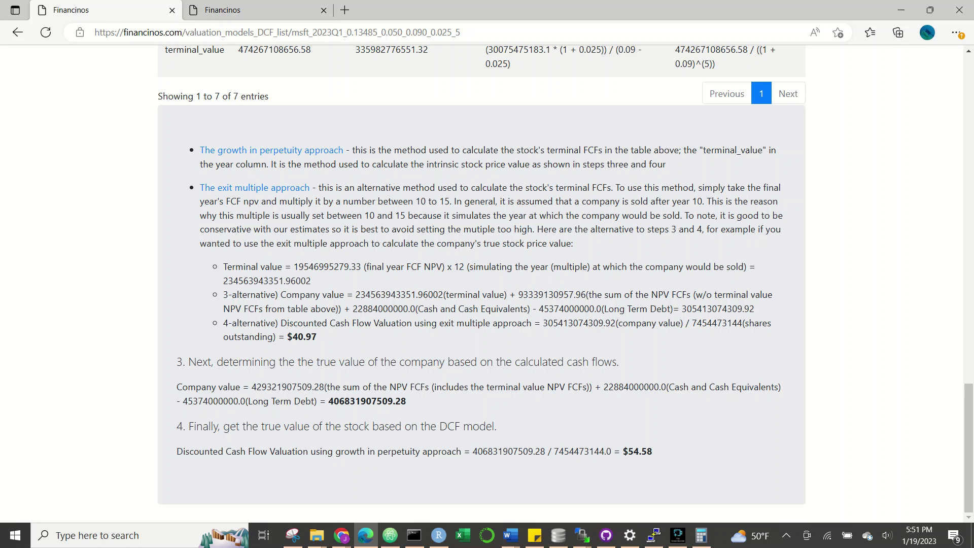
drag(652, 451, 623, 451)
Check the stock's true value based on the DCF model in the company information summary
scroll(482, 279, up, 20)
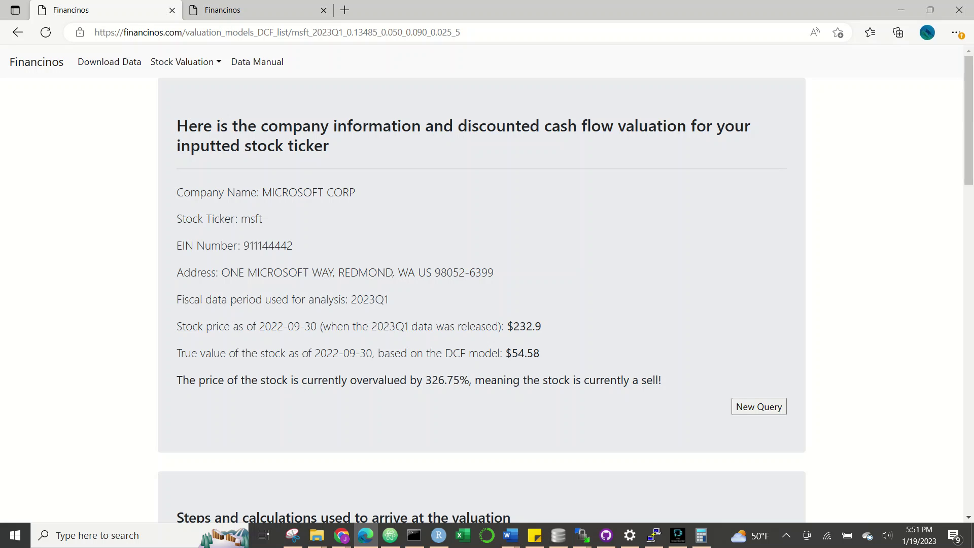
drag(315, 353, 356, 354)
click(356, 353)
drag(539, 353, 506, 354)
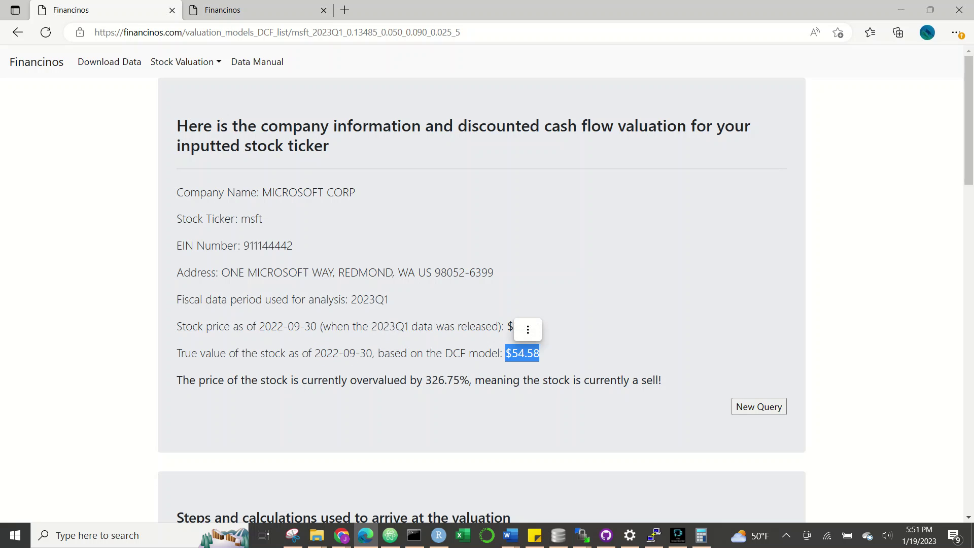